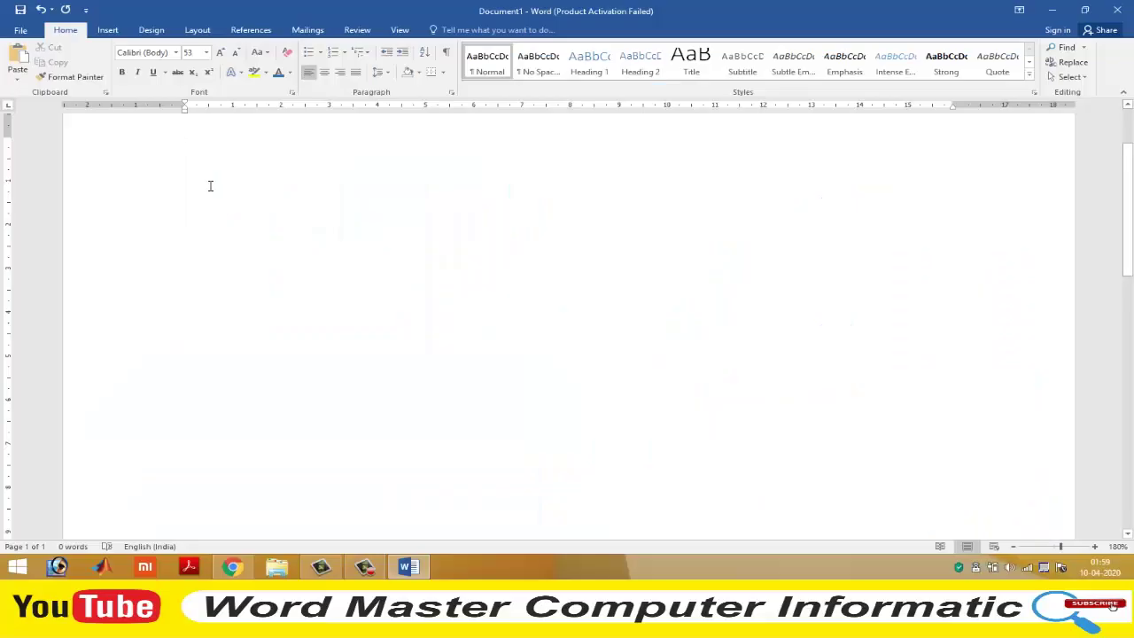
Type the title 'Designing DELL Logo in MS WOR' in large 53-point font at the top
{"action": "type", "text": "Des"}
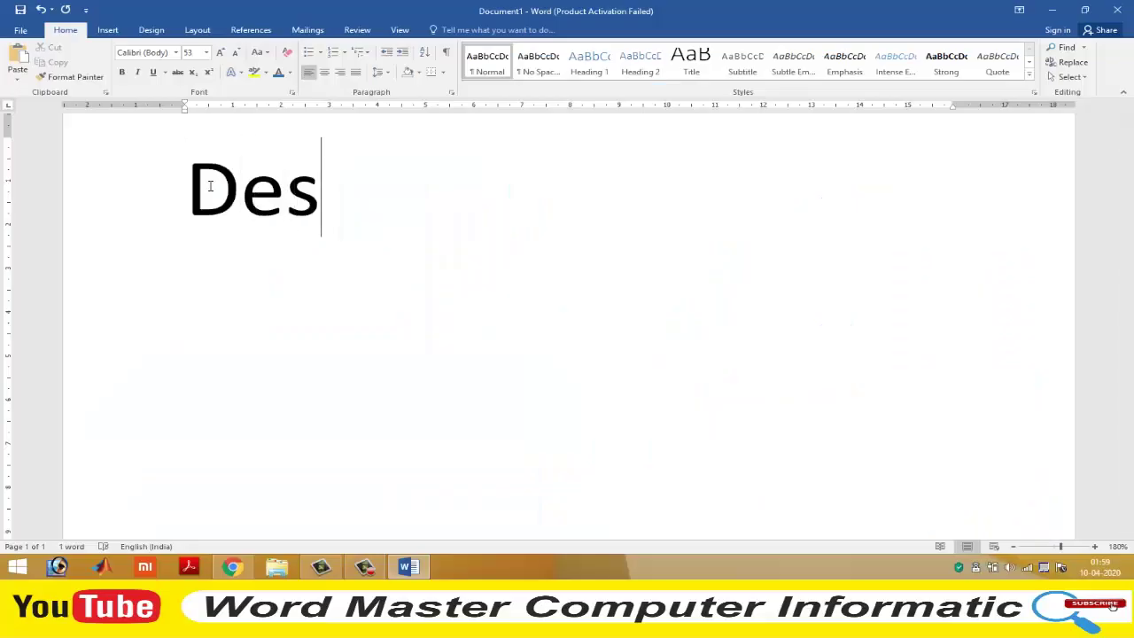
{"action": "type", "text": "igning "}
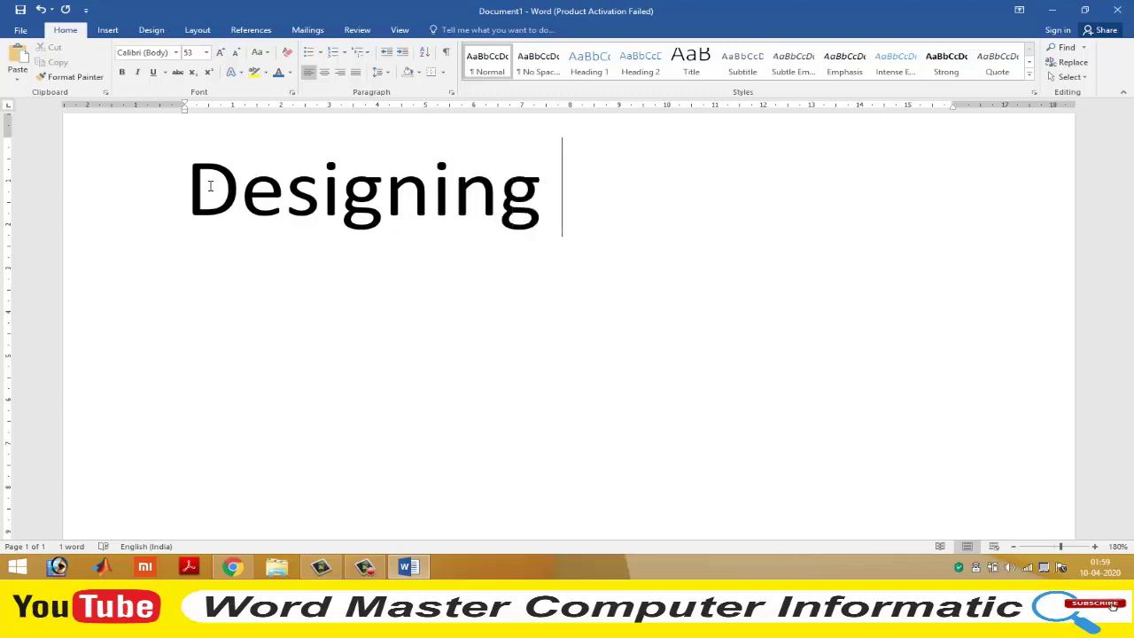
{"action": "type", "text": "DEL"}
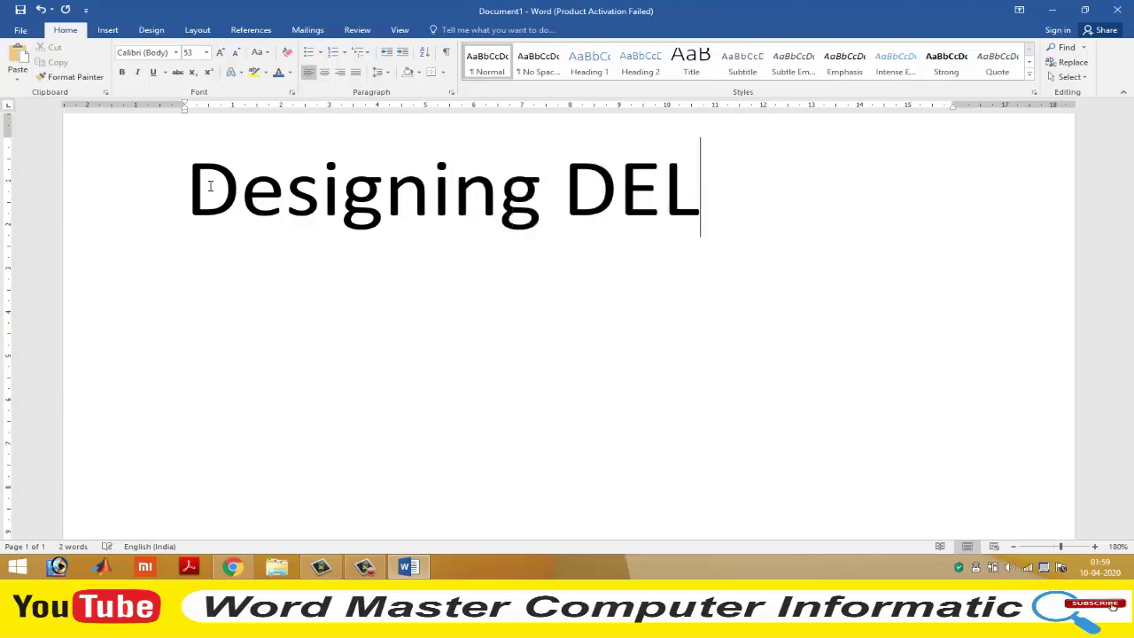
{"action": "type", "text": "L Logo i"}
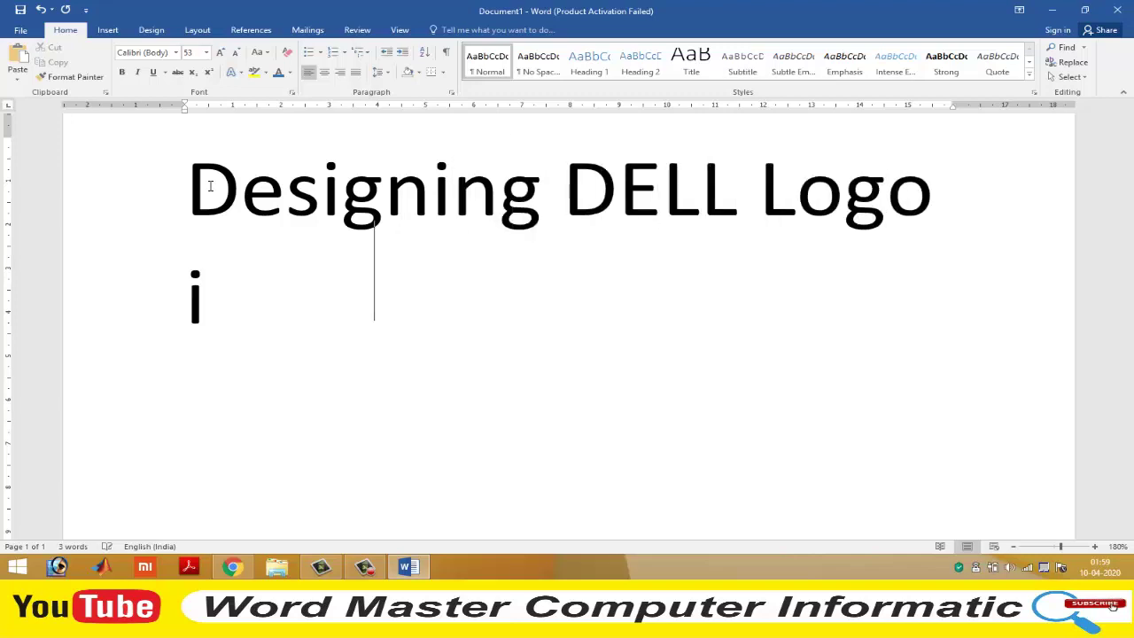
{"action": "type", "text": "n MS W"}
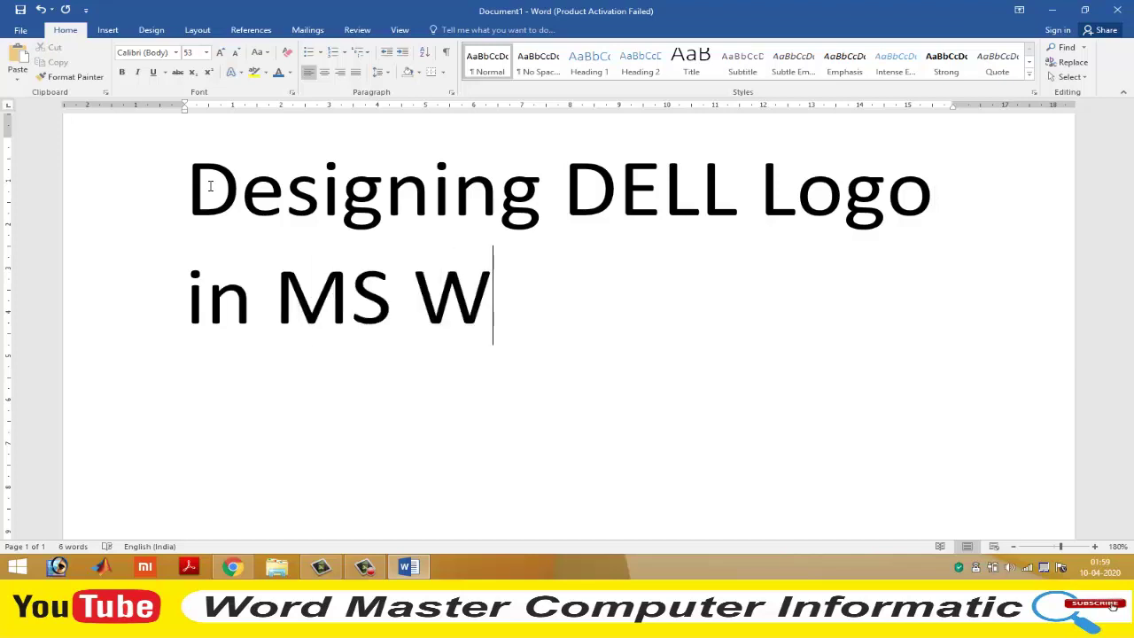
{"action": "type", "text": "OR"}
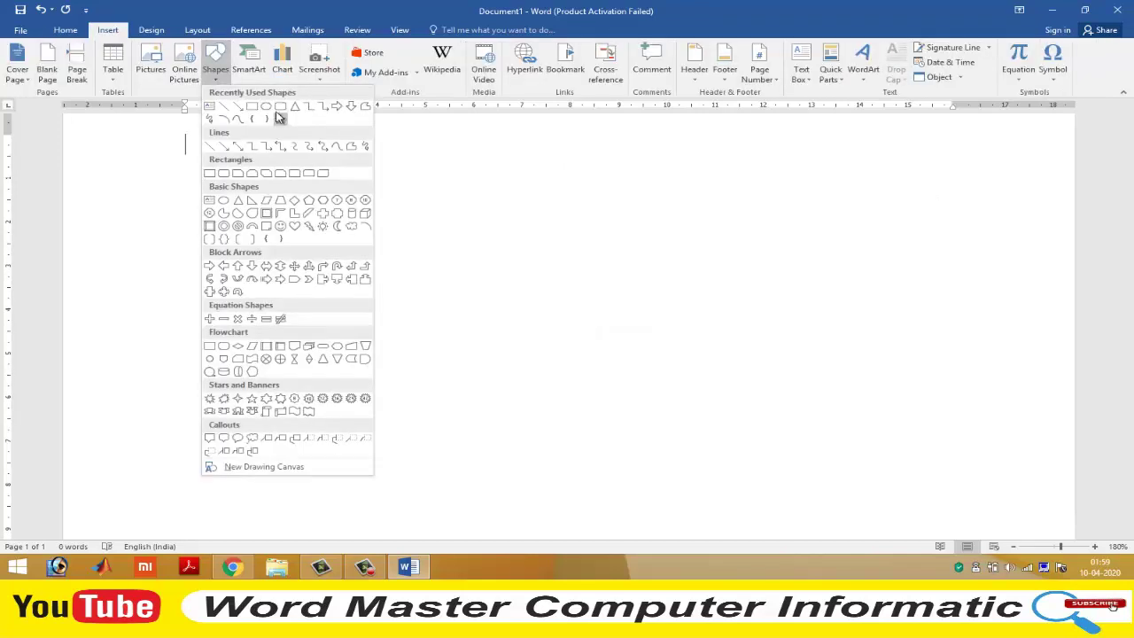
Draw a large oval in the middle of the page and nudge it into position
{"action": "left_click", "coordinate": [275, 113]}
{"action": "left_click_drag", "start_coordinate": [450, 204], "coordinate": [791, 505]}
{"action": "key", "text": "Left"}
{"action": "key", "text": "Left"}
{"action": "key", "text": "Left"}
{"action": "key", "text": "Left"}
{"action": "key", "text": "Left"}
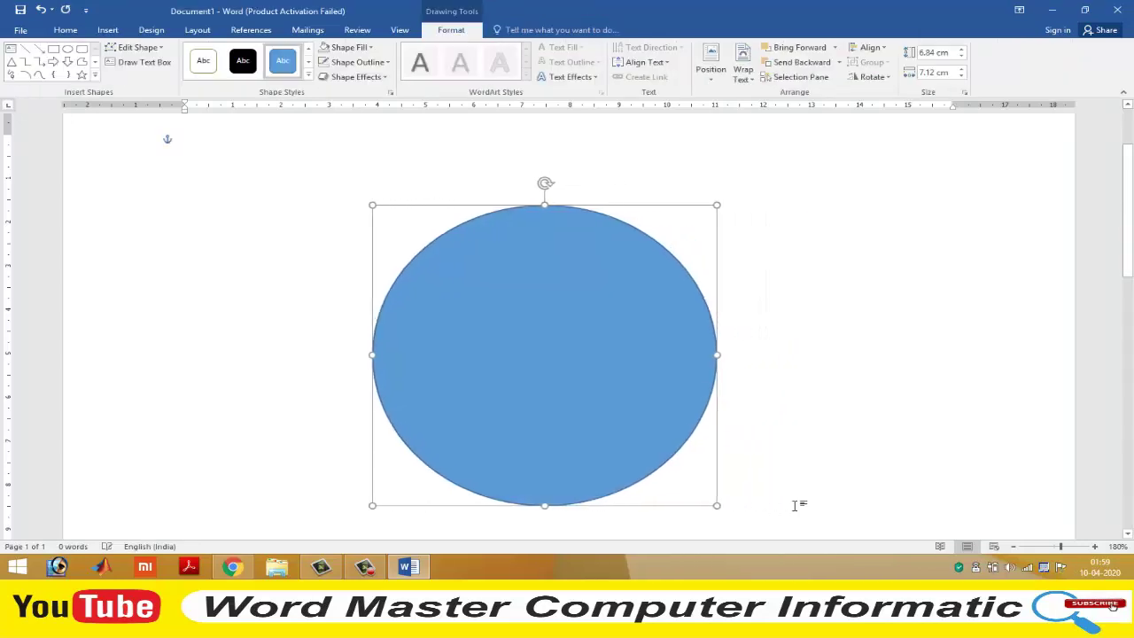
{"action": "key", "text": "Up"}
{"action": "key", "text": "Up"}
{"action": "key", "text": "Up"}
{"action": "key", "text": "Up"}
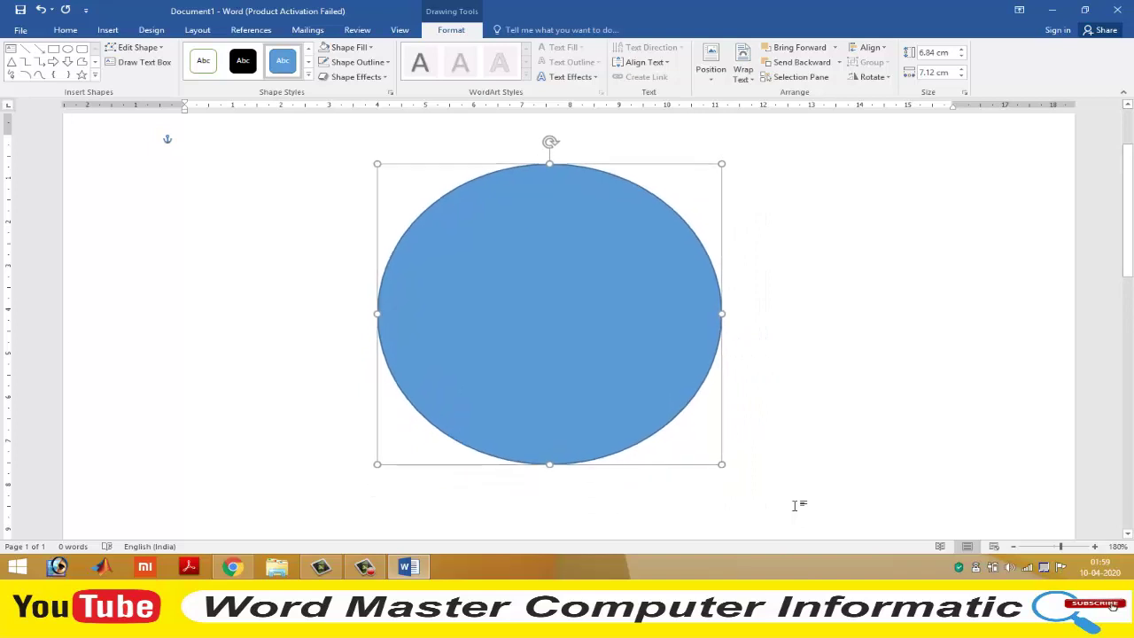
{"action": "key", "text": "Down"}
{"action": "key", "text": "Down"}
{"action": "key", "text": "Down"}
{"action": "key", "text": "Right"}
{"action": "key", "text": "ctrl+Up"}
{"action": "key", "text": "ctrl+Up"}
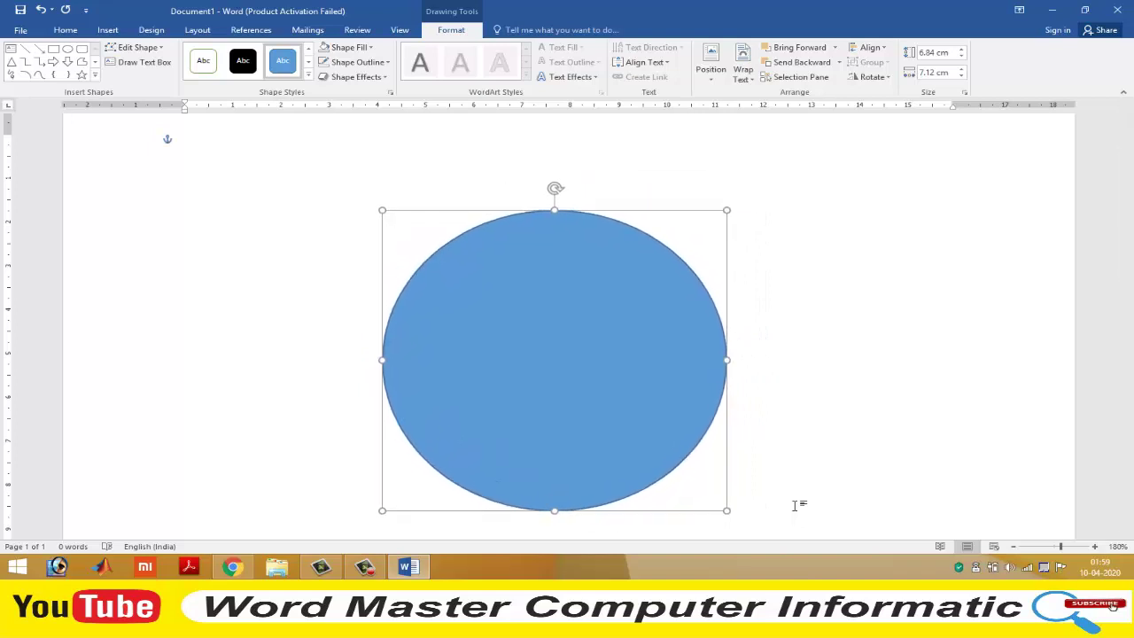
{"action": "key", "text": "ctrl+Up"}
{"action": "key", "text": "ctrl+Up"}
{"action": "key", "text": "ctrl+Up"}
{"action": "key", "text": "ctrl+Right"}
{"action": "key", "text": "ctrl+Right"}
{"action": "key", "text": "ctrl+Right"}
{"action": "key", "text": "ctrl+Right"}
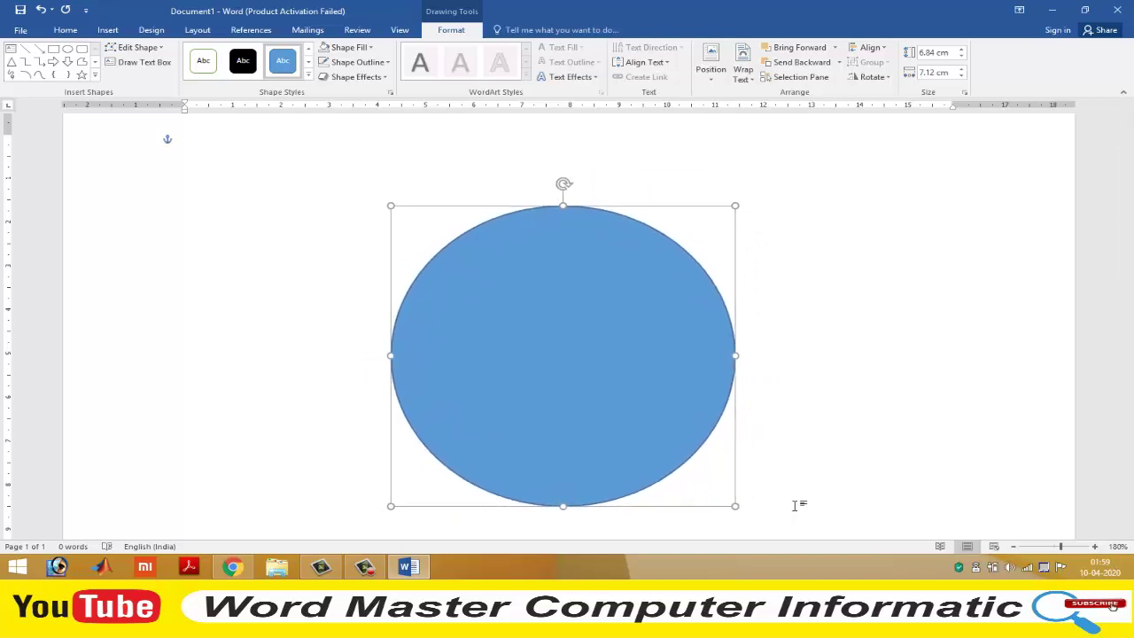
{"action": "key", "text": "ctrl+Right"}
{"action": "key", "text": "ctrl+Right"}
{"action": "key", "text": "ctrl+Up"}
{"action": "key", "text": "ctrl+Up"}
{"action": "key", "text": "ctrl+Up"}
{"action": "key", "text": "ctrl+Up"}
{"action": "key", "text": "ctrl+Up"}
{"action": "key", "text": "ctrl+Up"}
{"action": "key", "text": "ctrl+Up"}
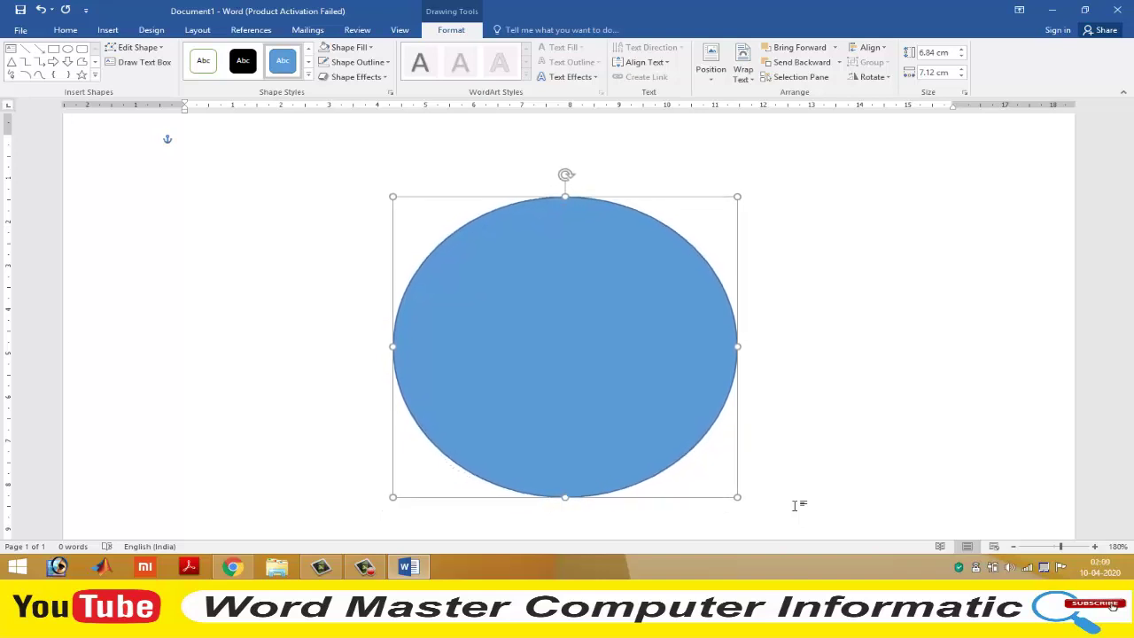
{"action": "key", "text": "ctrl+Left"}
{"action": "key", "text": "ctrl+Left"}
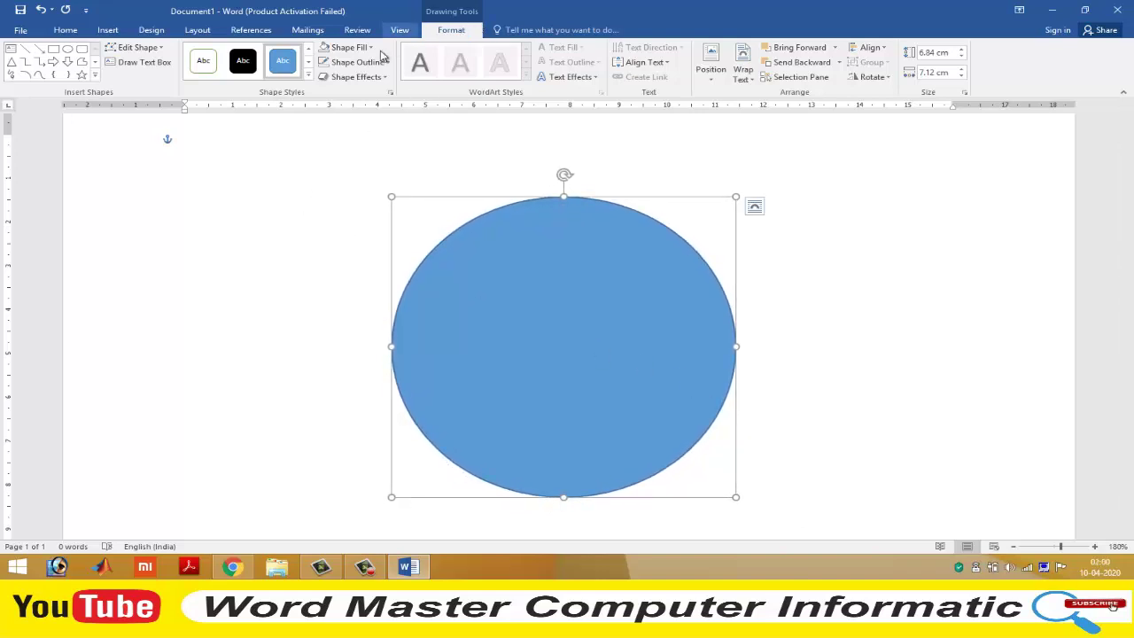
Fill the oval with a darker blue, leaving its outline unchanged
{"action": "left_click", "coordinate": [350, 47]}
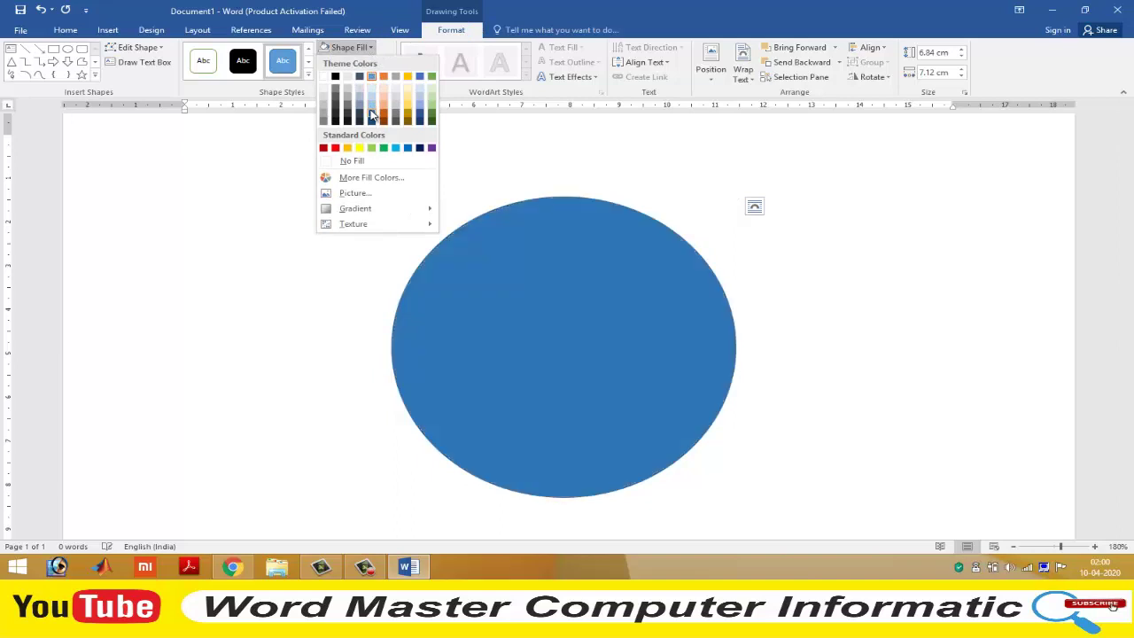
{"action": "left_click", "coordinate": [371, 113]}
{"action": "left_click", "coordinate": [357, 62]}
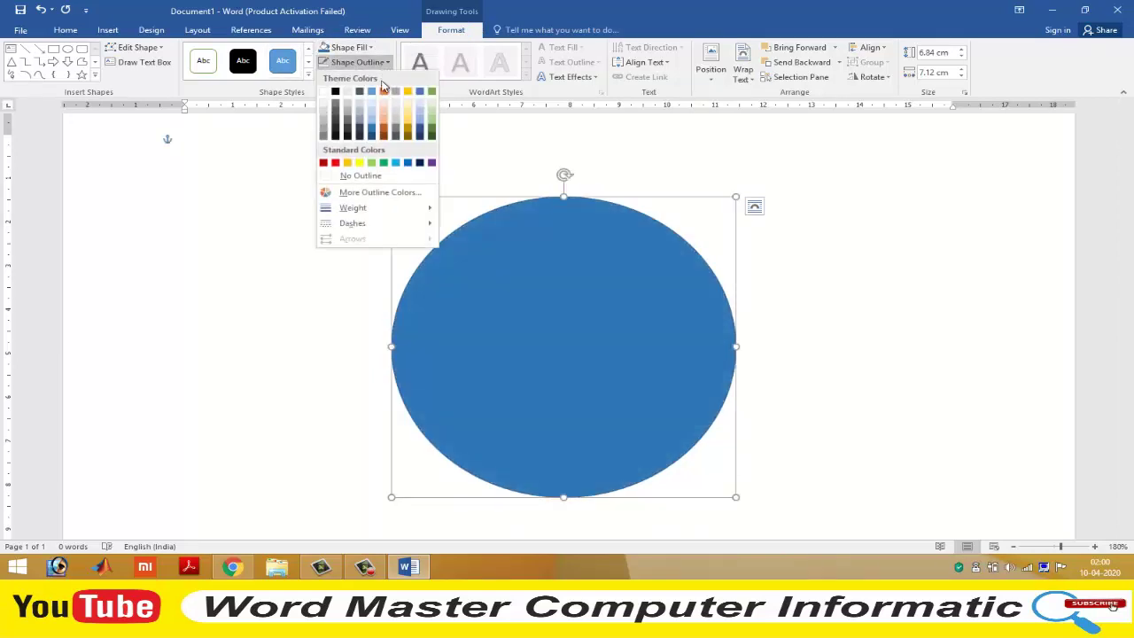
{"action": "left_click", "coordinate": [458, 172]}
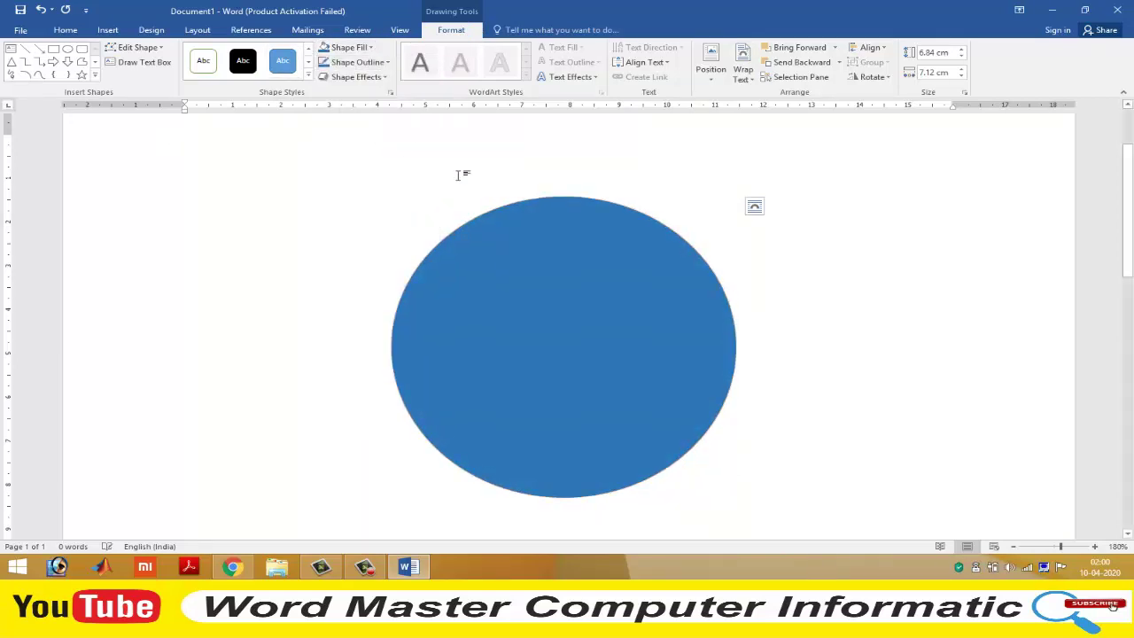
Copy the blue oval and paste a duplicate onto the page
{"action": "right_click", "coordinate": [501, 213]}
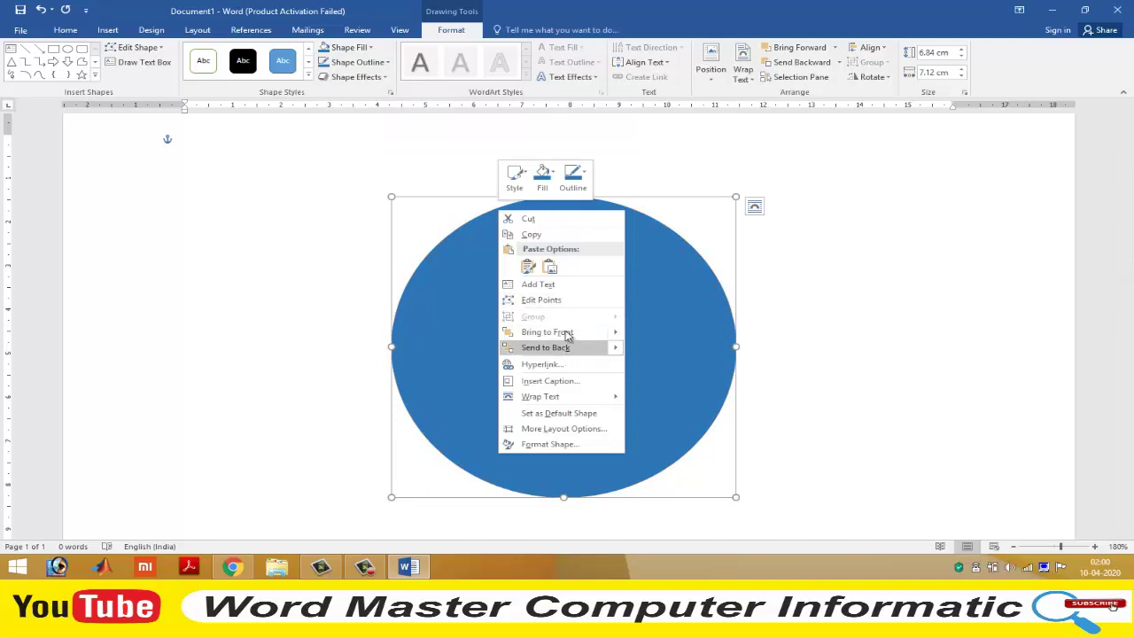
{"action": "left_click", "coordinate": [569, 235]}
{"action": "left_click", "coordinate": [857, 264]}
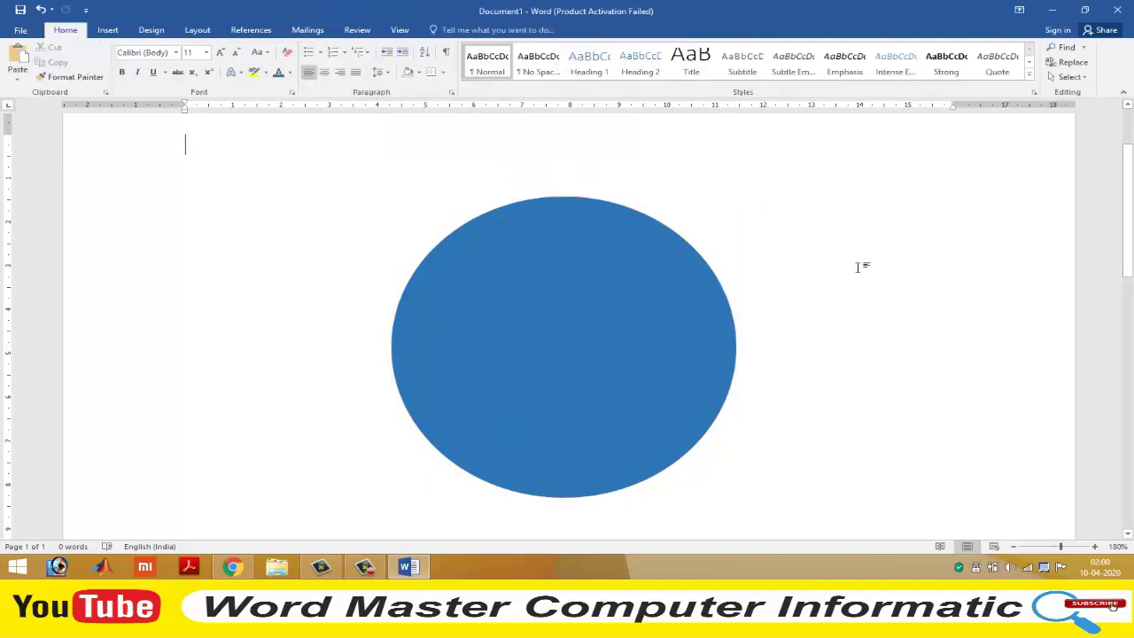
{"action": "key", "text": "ctrl+v"}
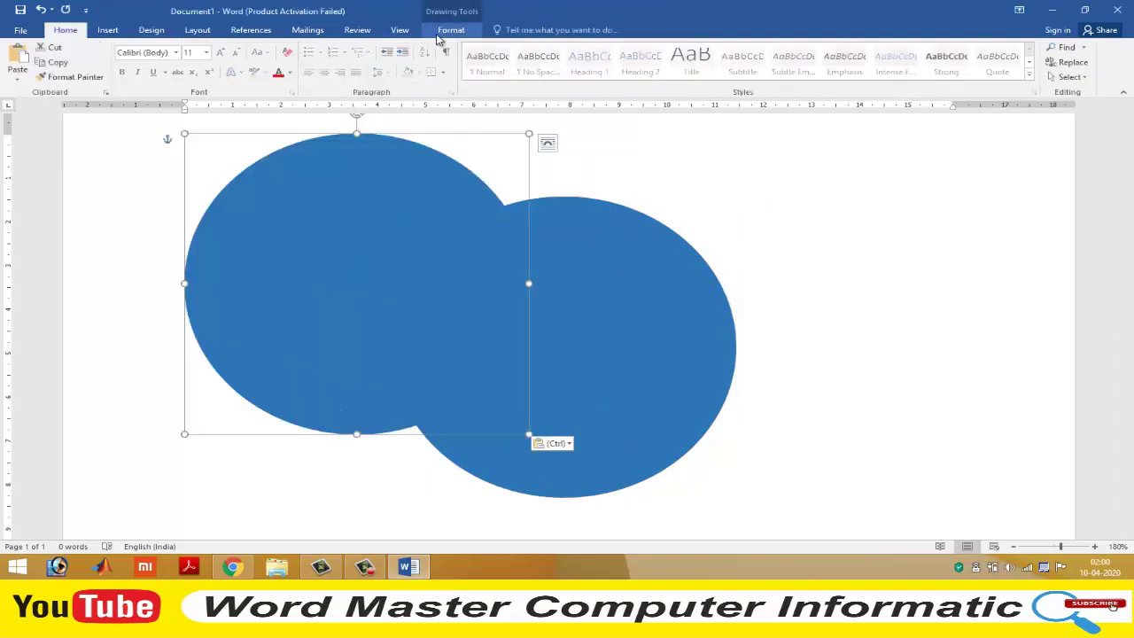
Make the pasted oval white with a white outline
{"action": "left_click", "coordinate": [443, 32]}
{"action": "left_click", "coordinate": [370, 47]}
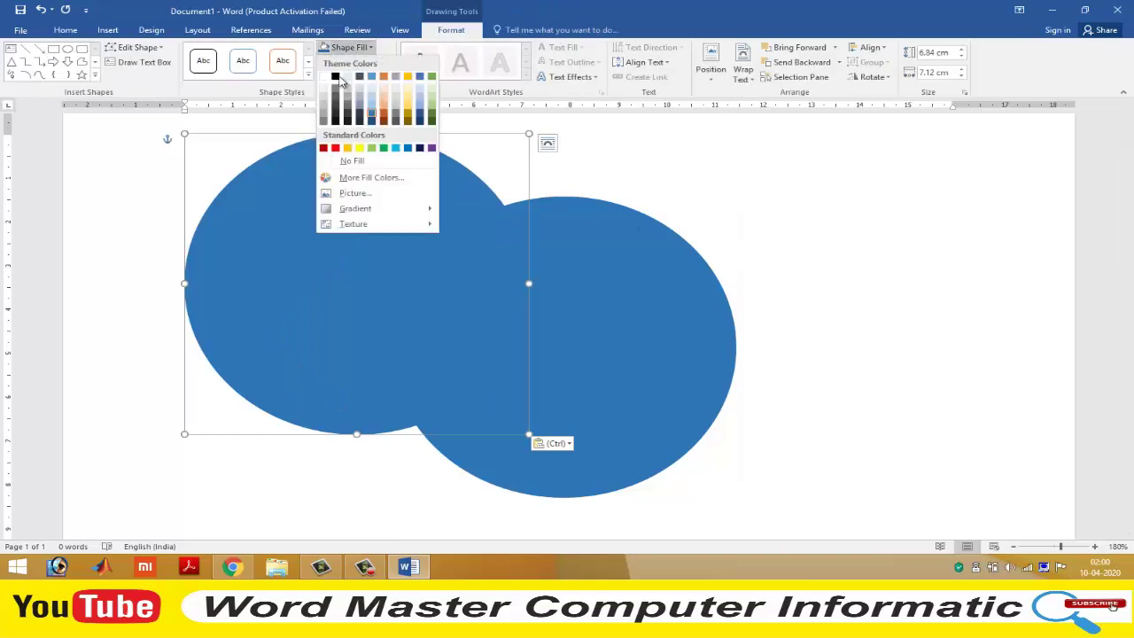
{"action": "left_click", "coordinate": [330, 79]}
{"action": "left_click", "coordinate": [359, 62]}
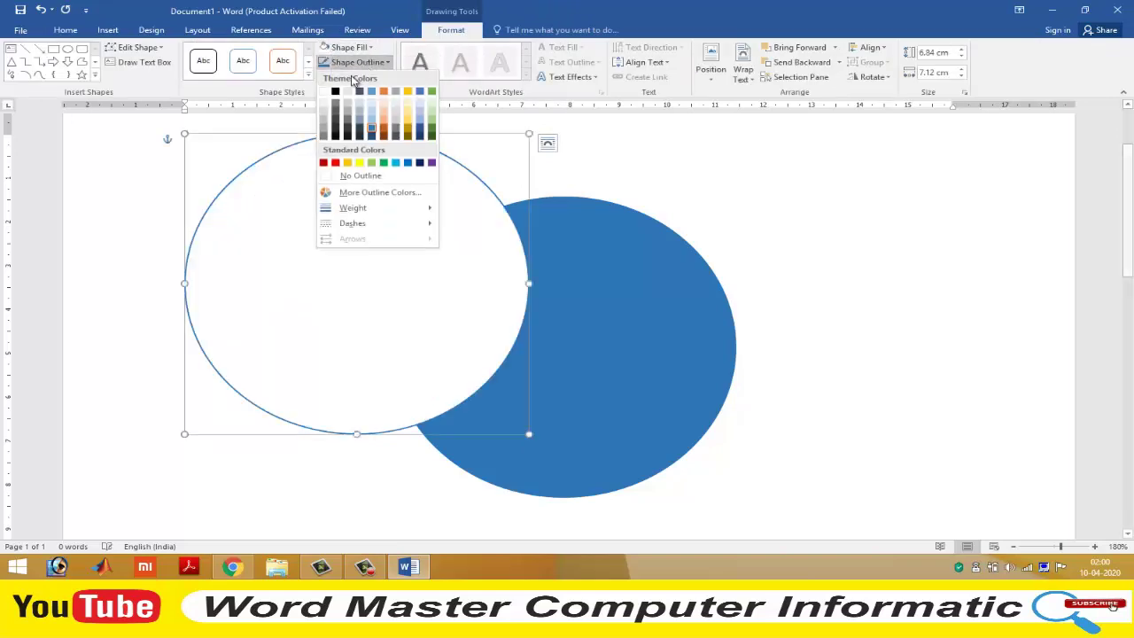
{"action": "left_click", "coordinate": [324, 92]}
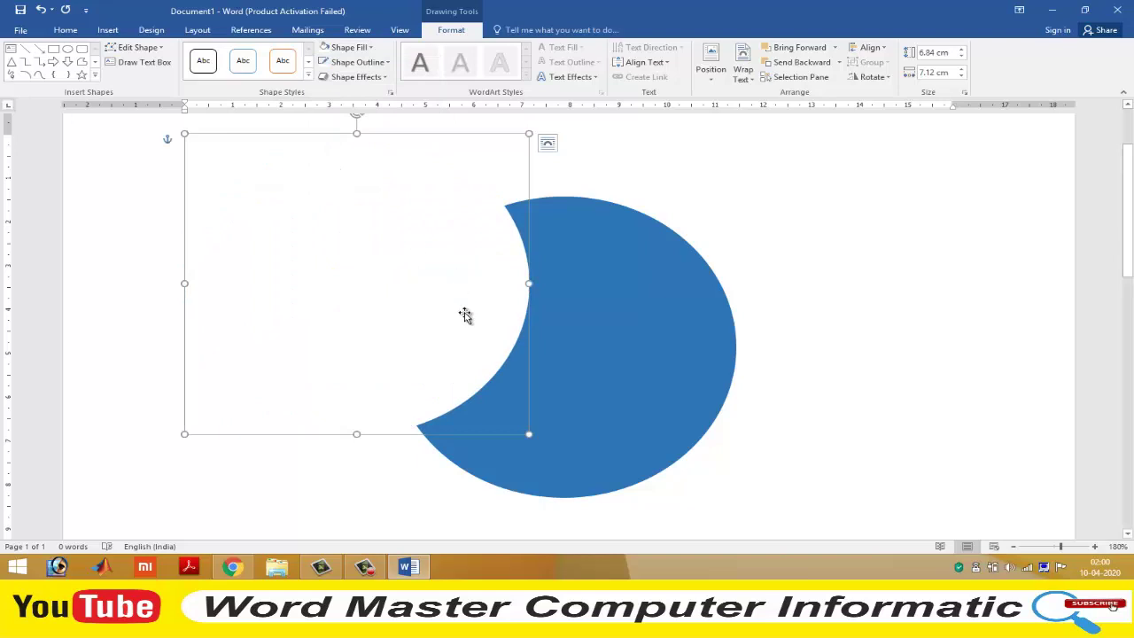
Shrink the white oval and fit it inside the blue oval to form an even ring
{"action": "left_click_drag", "start_coordinate": [527, 431], "coordinate": [434, 362]}
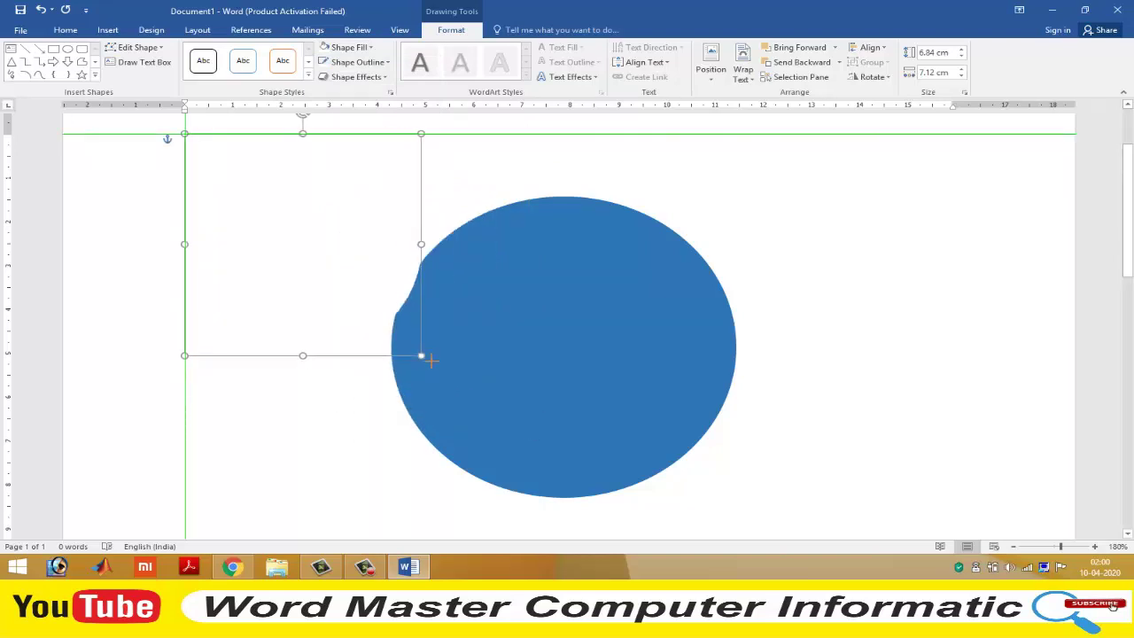
{"action": "mouse_move", "coordinate": [381, 307]}
{"action": "left_mouse_down"}
{"action": "mouse_move", "coordinate": [513, 374]}
{"action": "mouse_move", "coordinate": [593, 369]}
{"action": "left_mouse_up"}
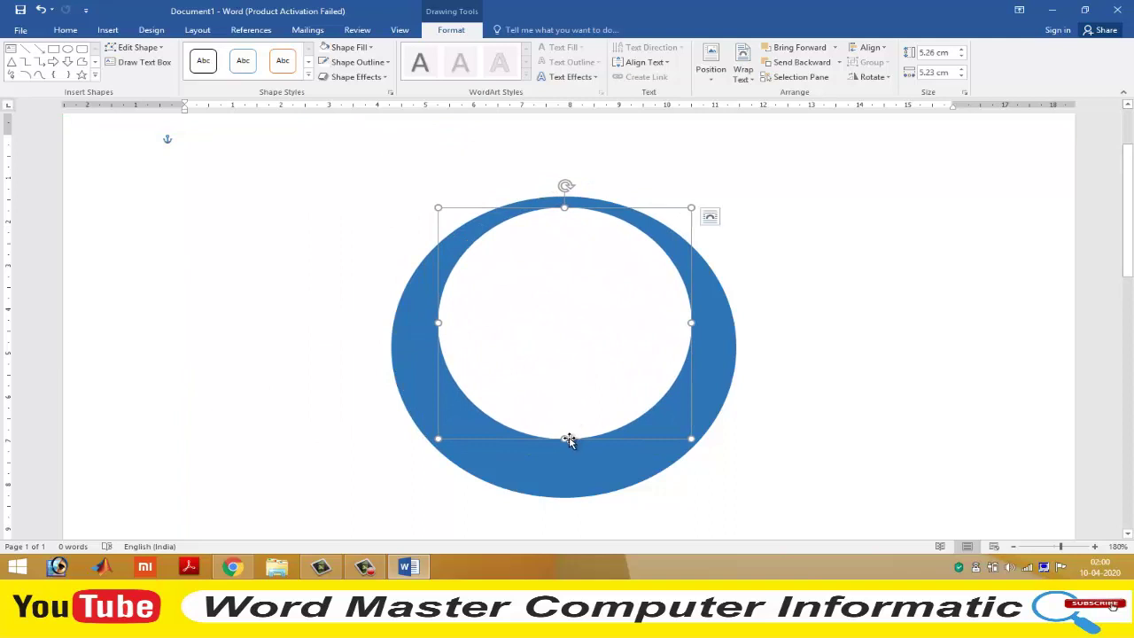
{"action": "left_click_drag", "start_coordinate": [564, 440], "coordinate": [563, 484]}
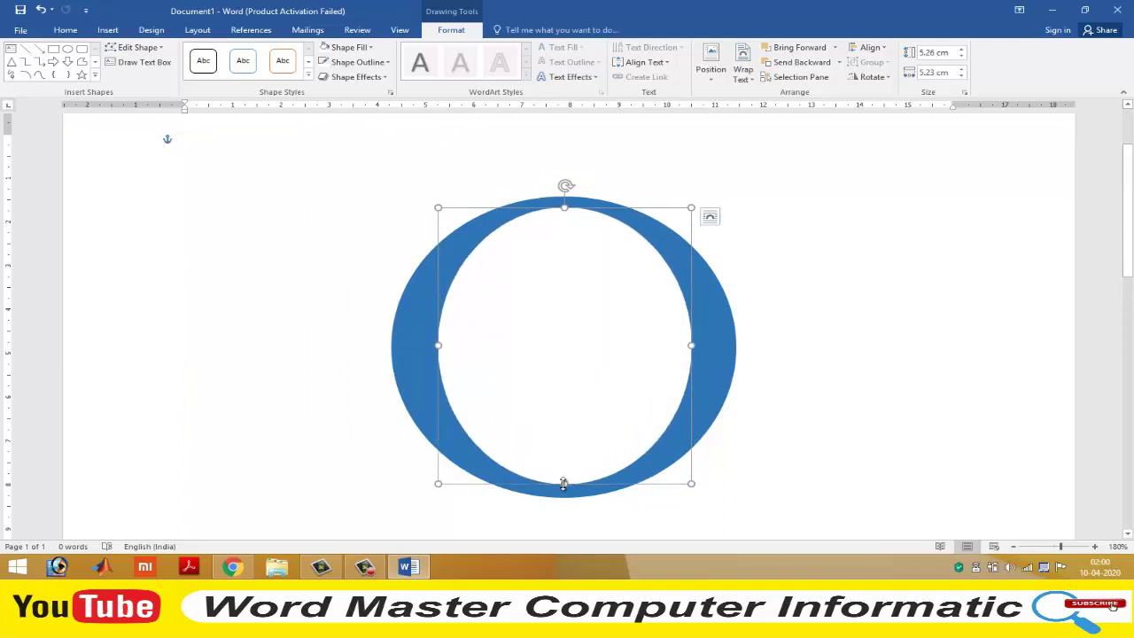
{"action": "left_click_drag", "start_coordinate": [426, 342], "coordinate": [407, 344]}
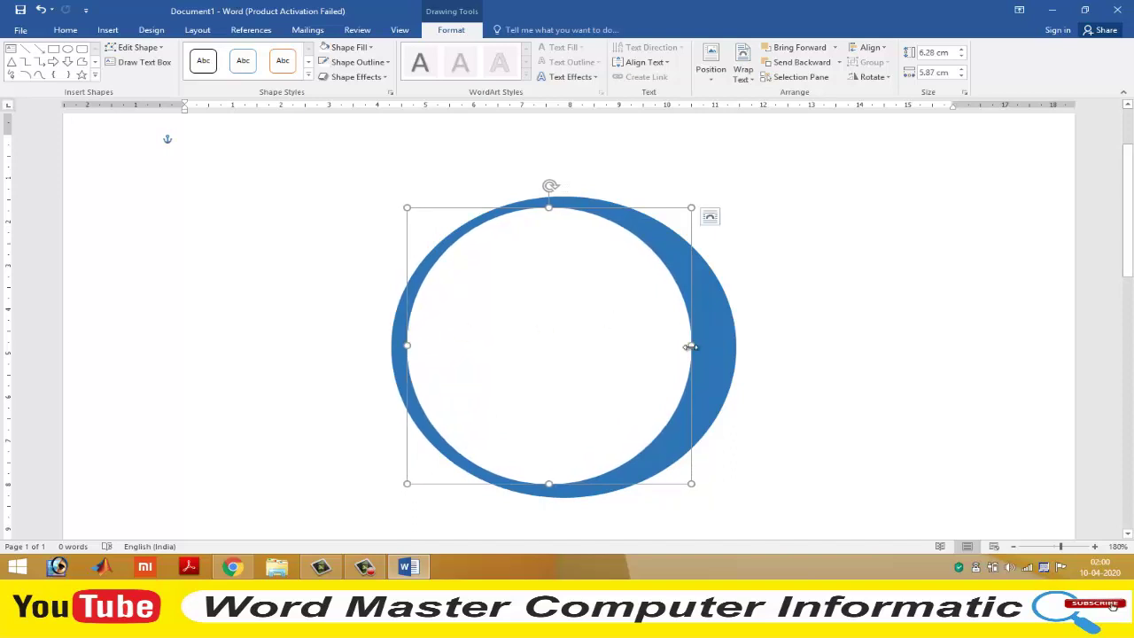
{"action": "left_click_drag", "start_coordinate": [692, 344], "coordinate": [717, 343]}
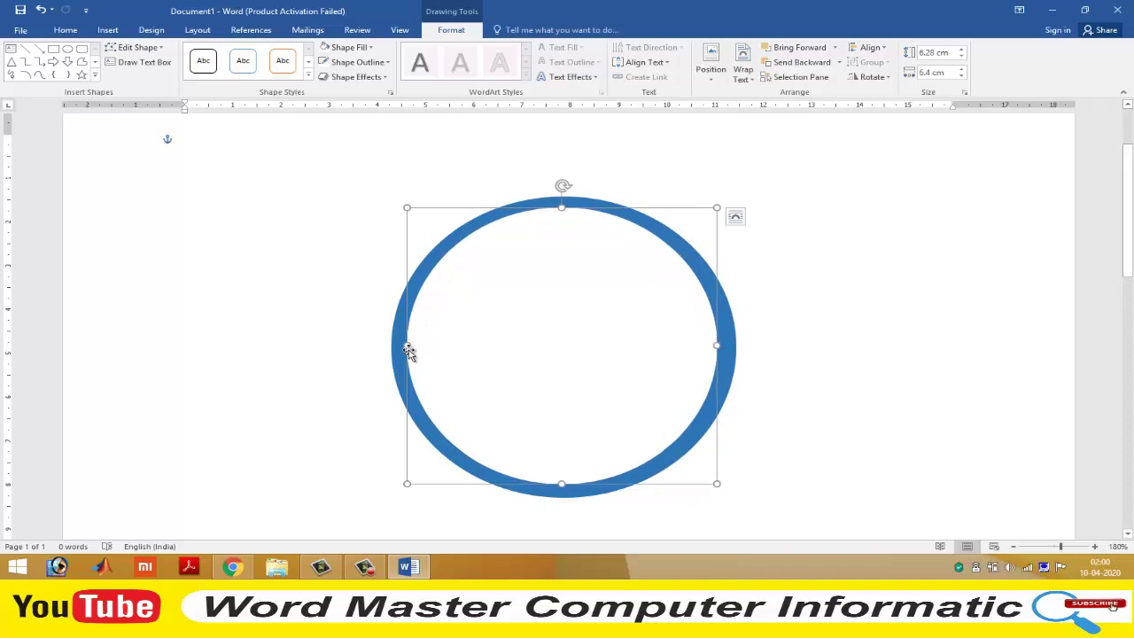
Fine-tune the ring's edges to about 6.09 cm high by 6.33 cm wide
{"action": "left_click_drag", "start_coordinate": [407, 345], "coordinate": [411, 346]}
{"action": "left_click_drag", "start_coordinate": [563, 209], "coordinate": [564, 212]}
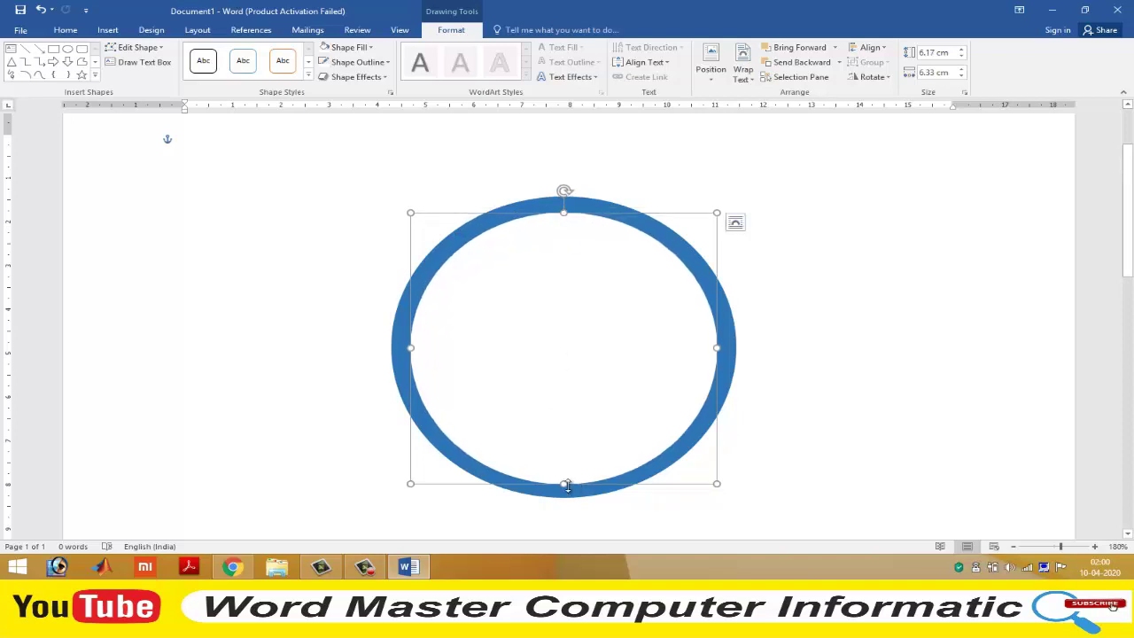
{"action": "left_click_drag", "start_coordinate": [565, 483], "coordinate": [565, 479]}
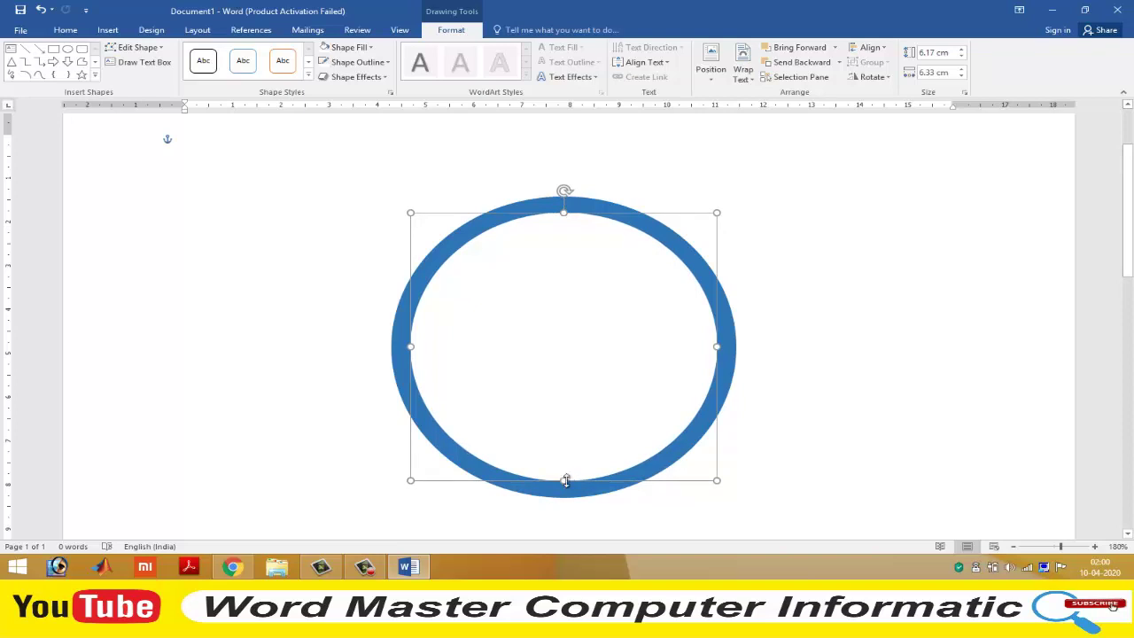
{"action": "left_click_drag", "start_coordinate": [565, 481], "coordinate": [566, 480]}
{"action": "left_click_drag", "start_coordinate": [564, 214], "coordinate": [563, 215]}
Draw a blue square to the left of the ring
{"action": "left_click", "coordinate": [937, 261]}
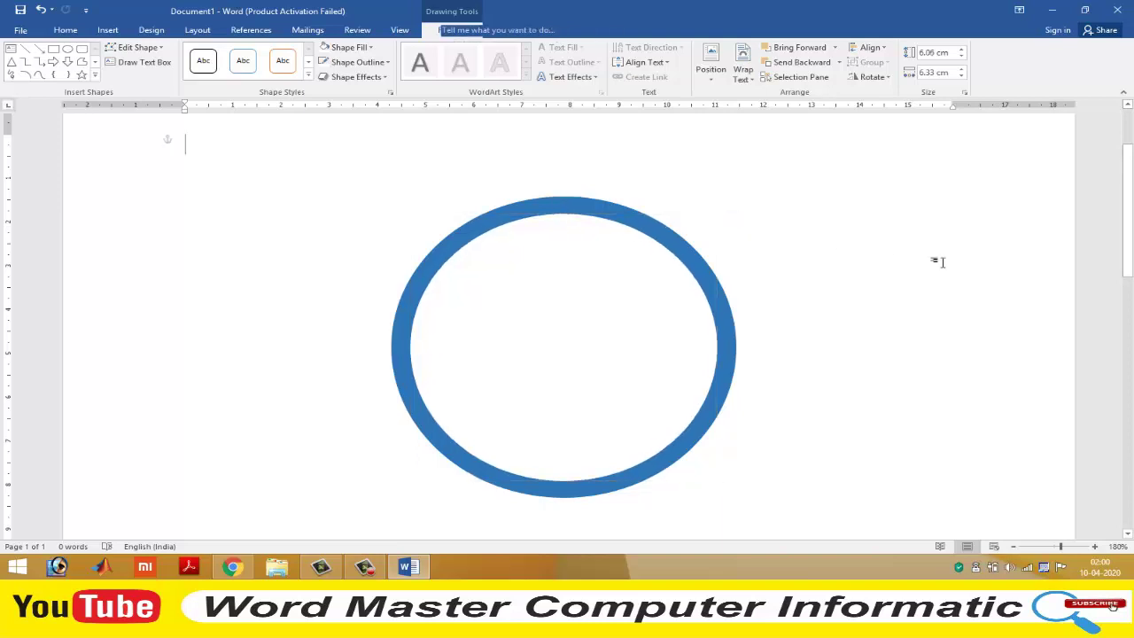
{"action": "left_click", "coordinate": [108, 29]}
{"action": "left_click", "coordinate": [212, 76]}
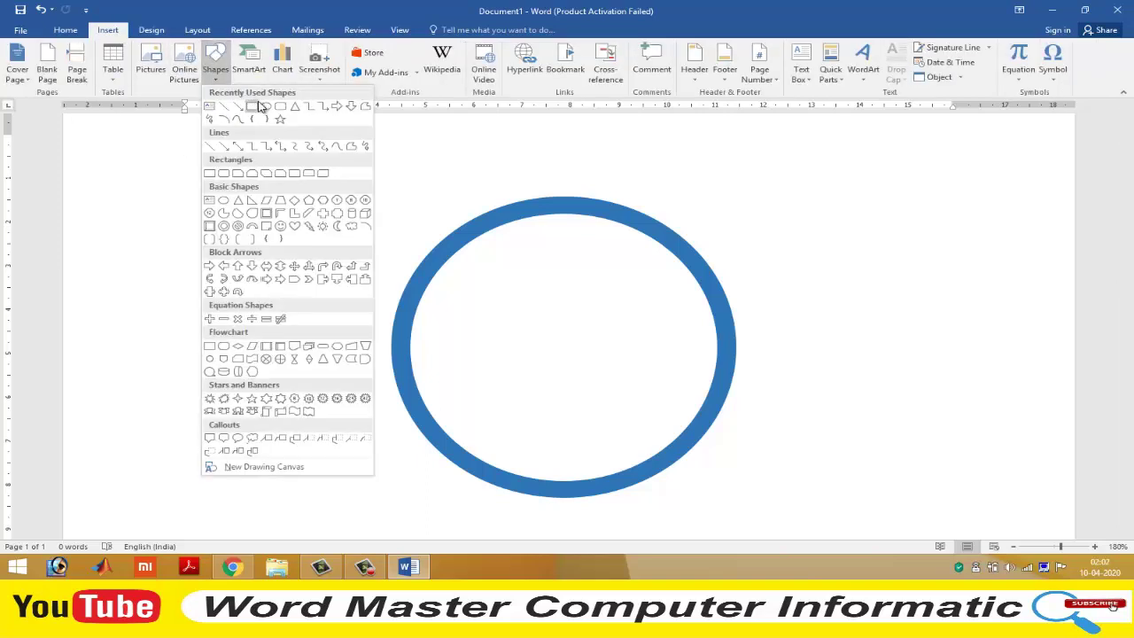
{"action": "left_click", "coordinate": [258, 116]}
{"action": "left_click_drag", "start_coordinate": [151, 217], "coordinate": [362, 421]}
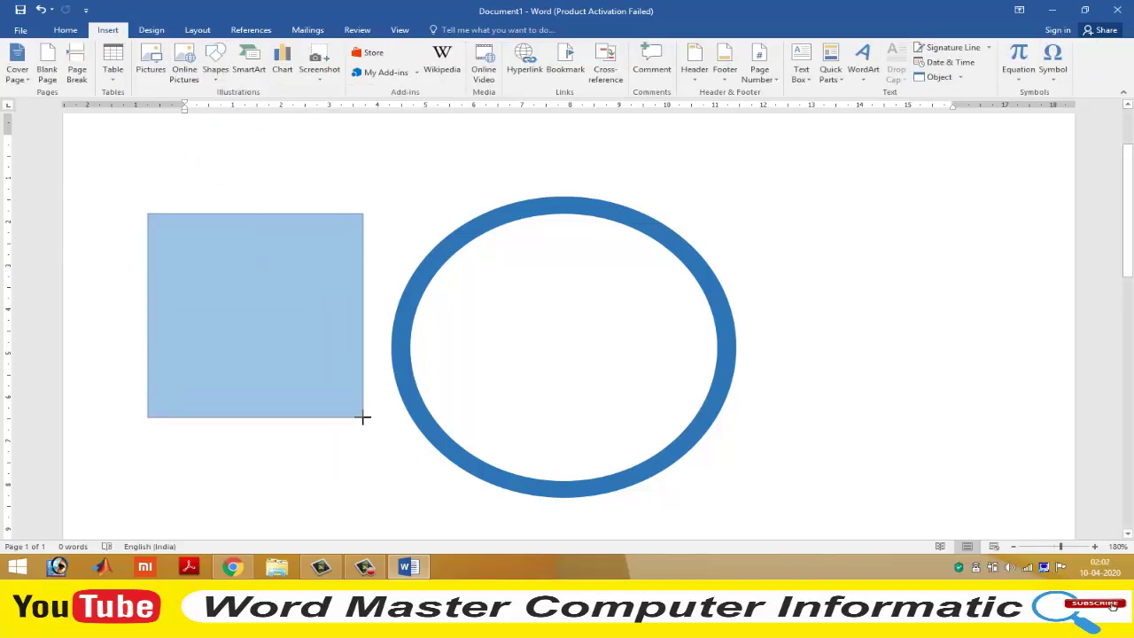
Add the letter D as text inside the square and select it
{"action": "right_click", "coordinate": [294, 253]}
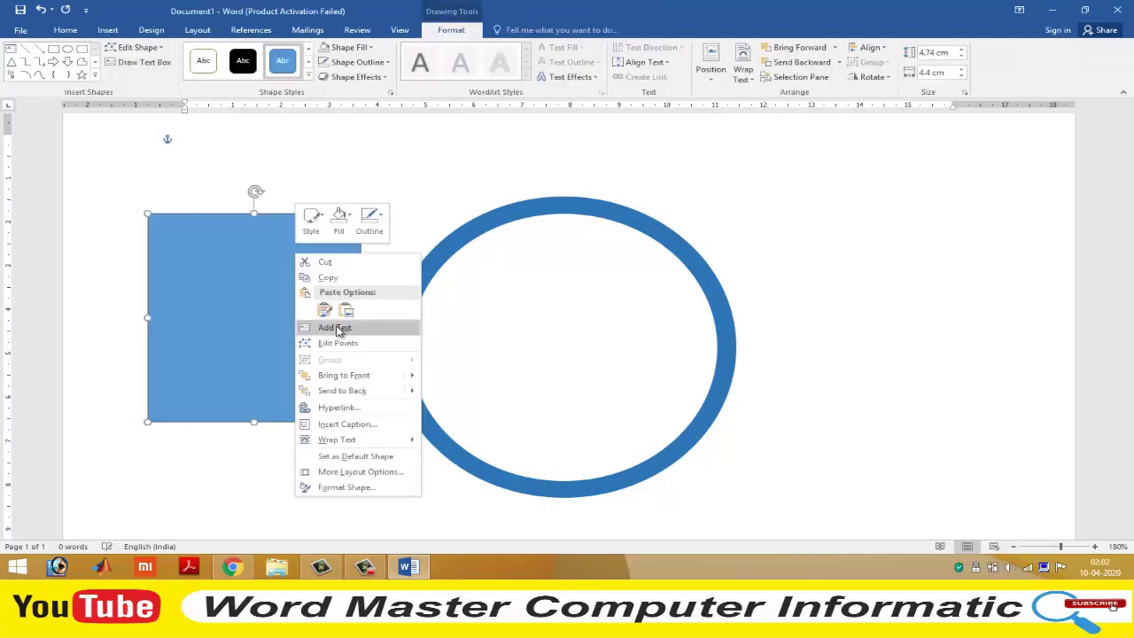
{"action": "left_click", "coordinate": [338, 328]}
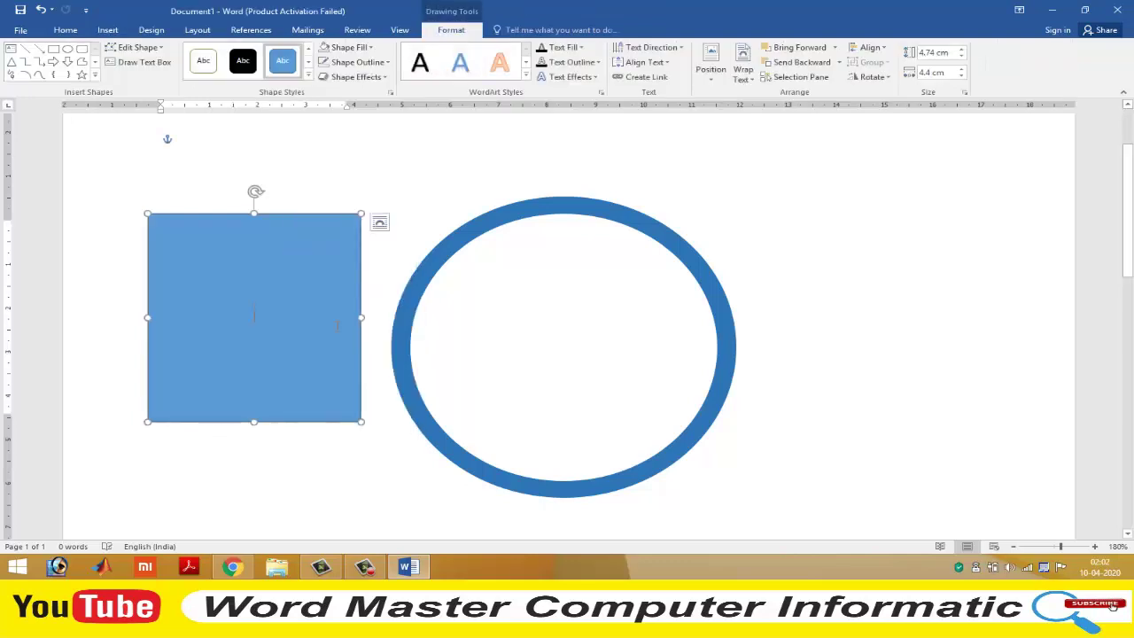
{"action": "type", "text": "D"}
{"action": "key", "text": "ctrl+a"}
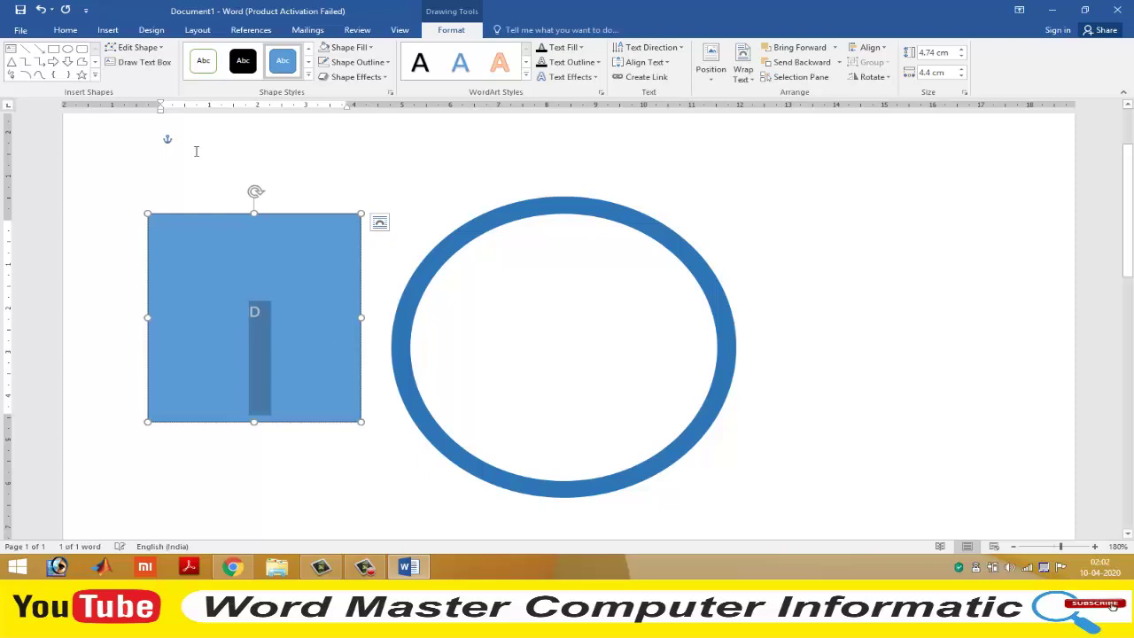
{"action": "left_click", "coordinate": [65, 30]}
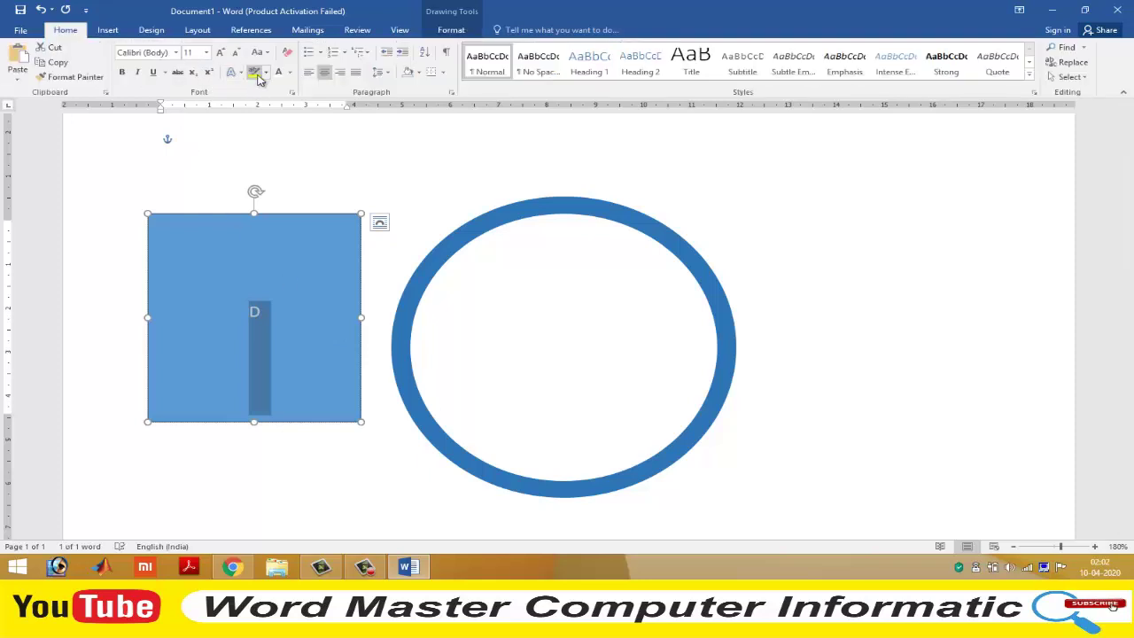
Colour the D black and give the square No Fill and No Outline
{"action": "left_click", "coordinate": [291, 73]}
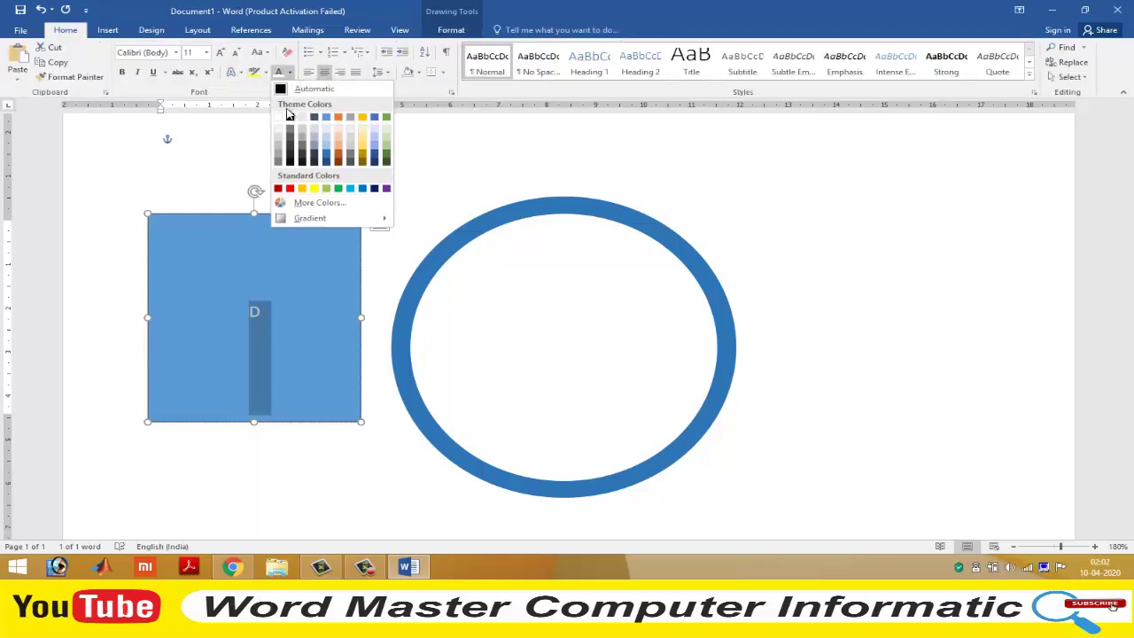
{"action": "left_click", "coordinate": [291, 118]}
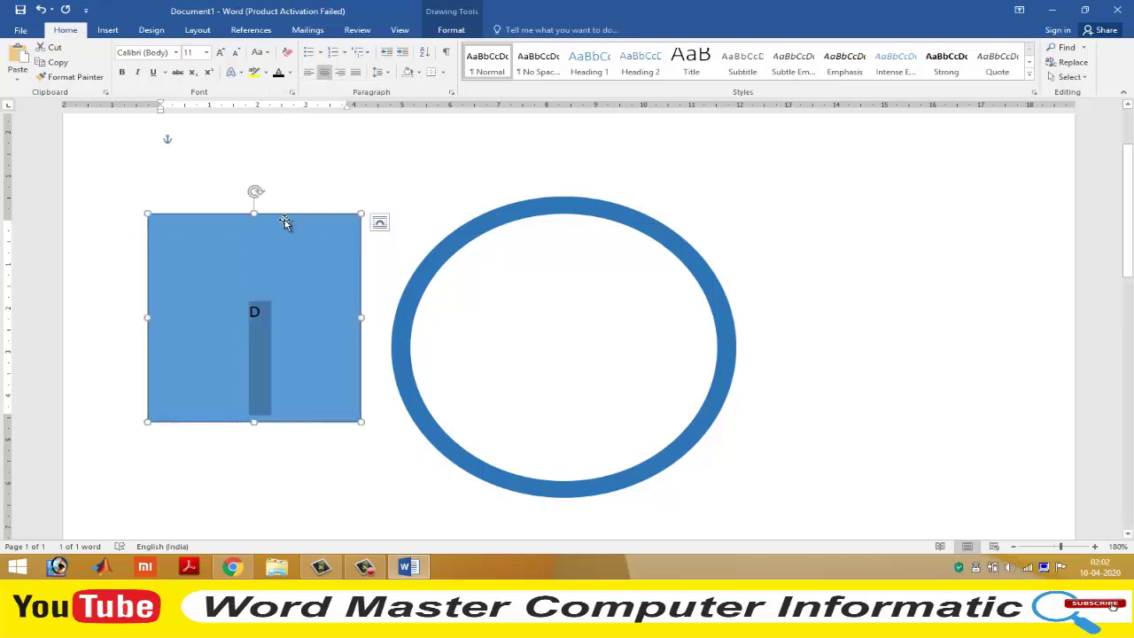
{"action": "left_click", "coordinate": [283, 220]}
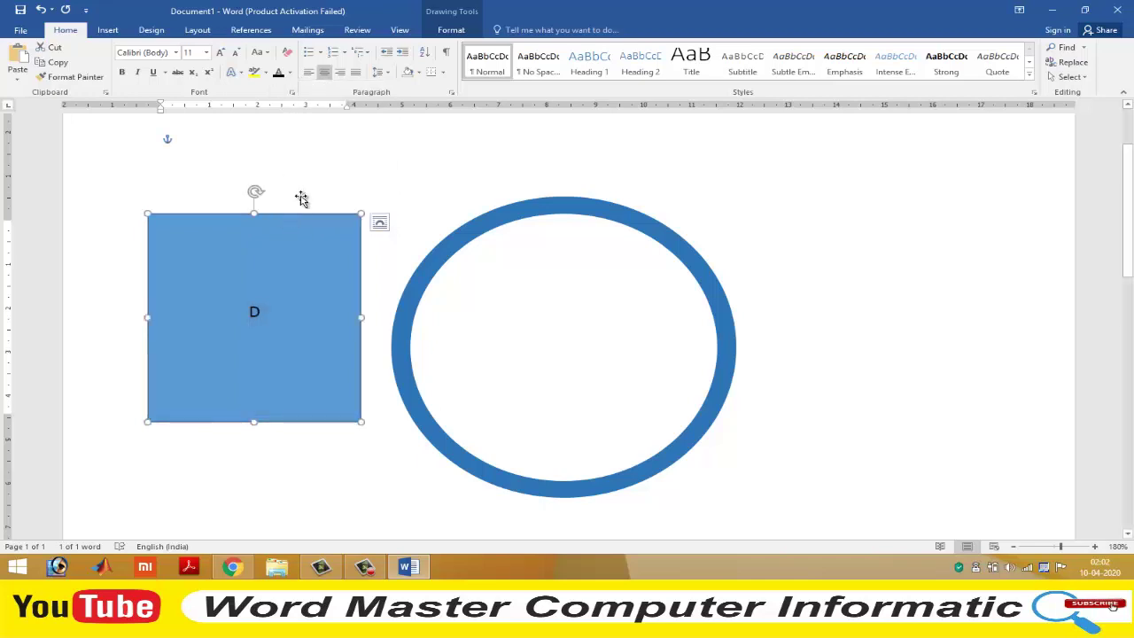
{"action": "left_click", "coordinate": [451, 31]}
{"action": "left_click", "coordinate": [348, 47]}
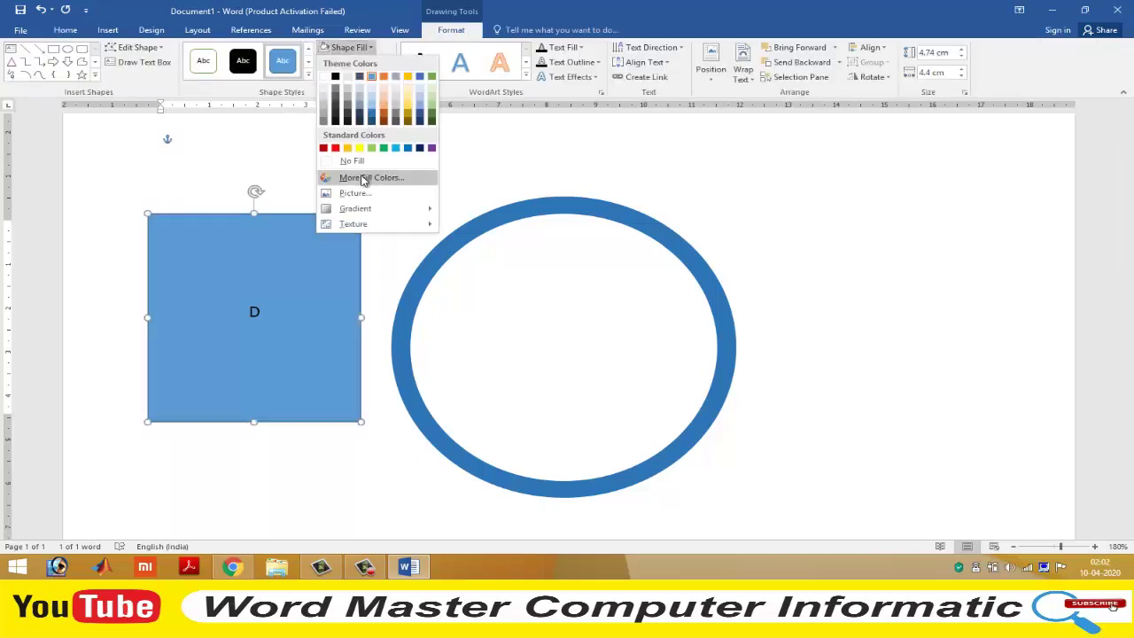
{"action": "left_click", "coordinate": [355, 161]}
{"action": "left_click", "coordinate": [382, 64]}
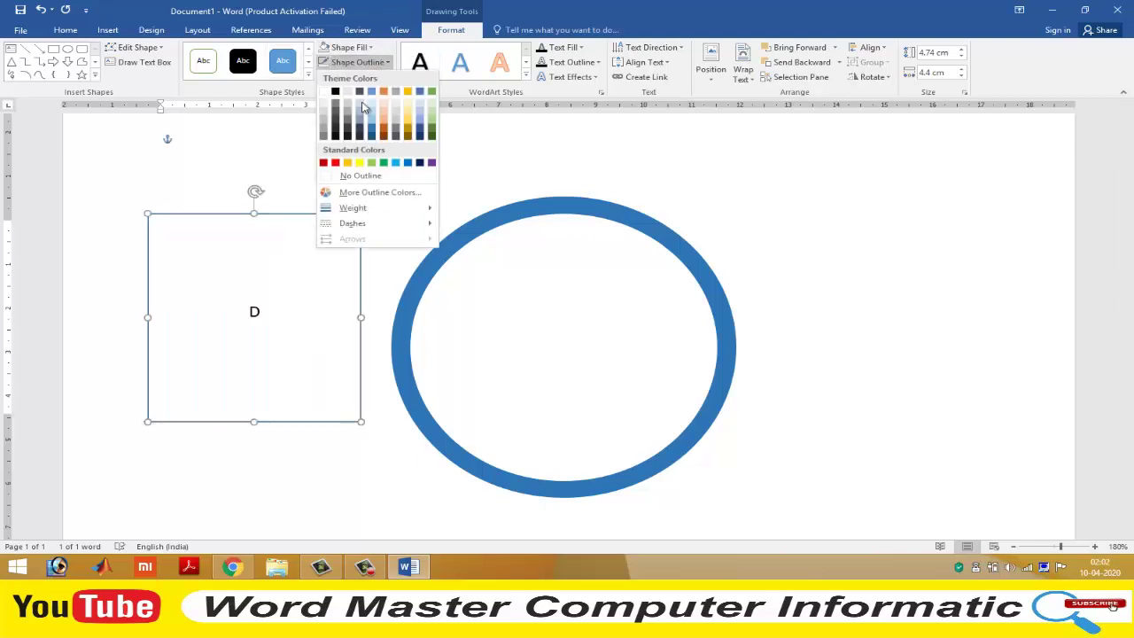
{"action": "left_click", "coordinate": [355, 177]}
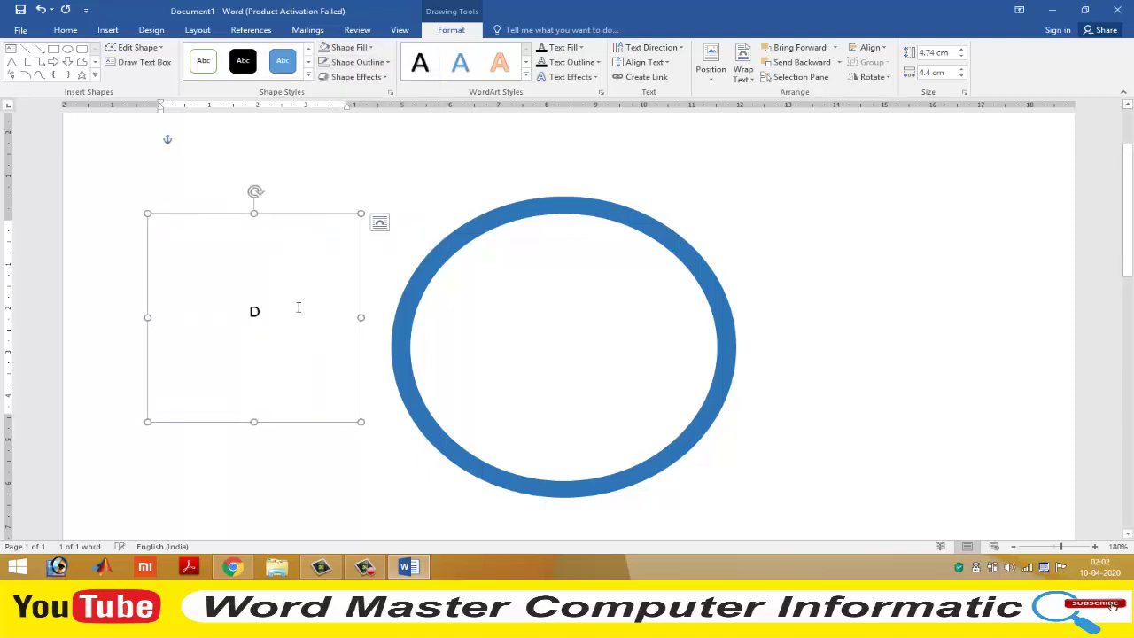
Set the D in Segoe UI Black and enlarge its font size to about 72
{"action": "left_click_drag", "start_coordinate": [298, 308], "coordinate": [271, 286]}
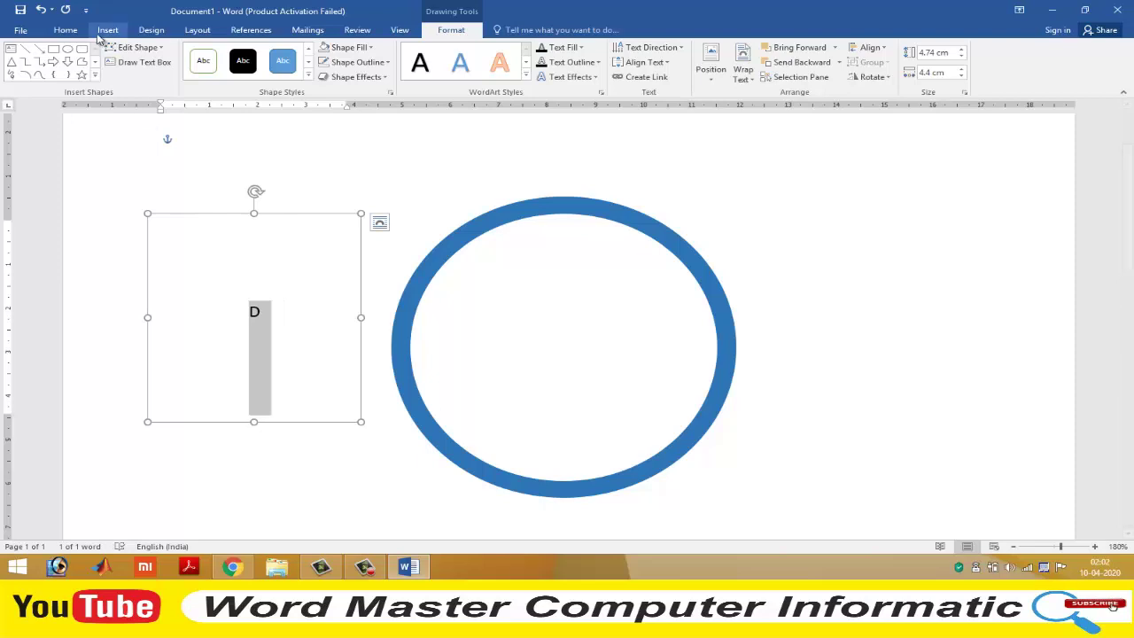
{"action": "left_click", "coordinate": [66, 30]}
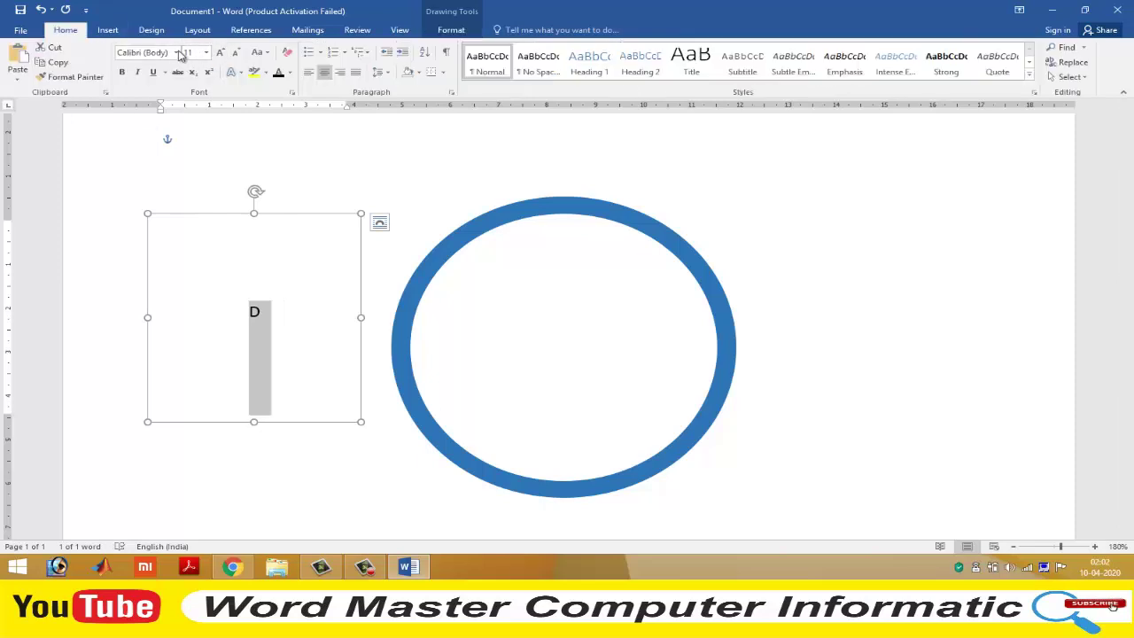
{"action": "left_click", "coordinate": [177, 52]}
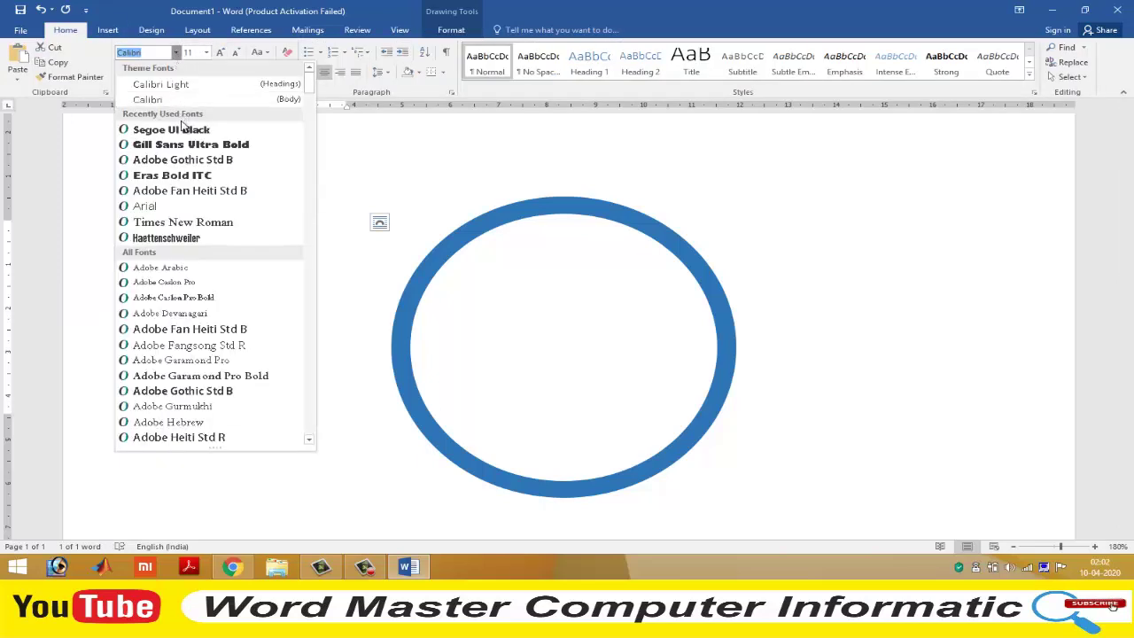
{"action": "left_click", "coordinate": [280, 130]}
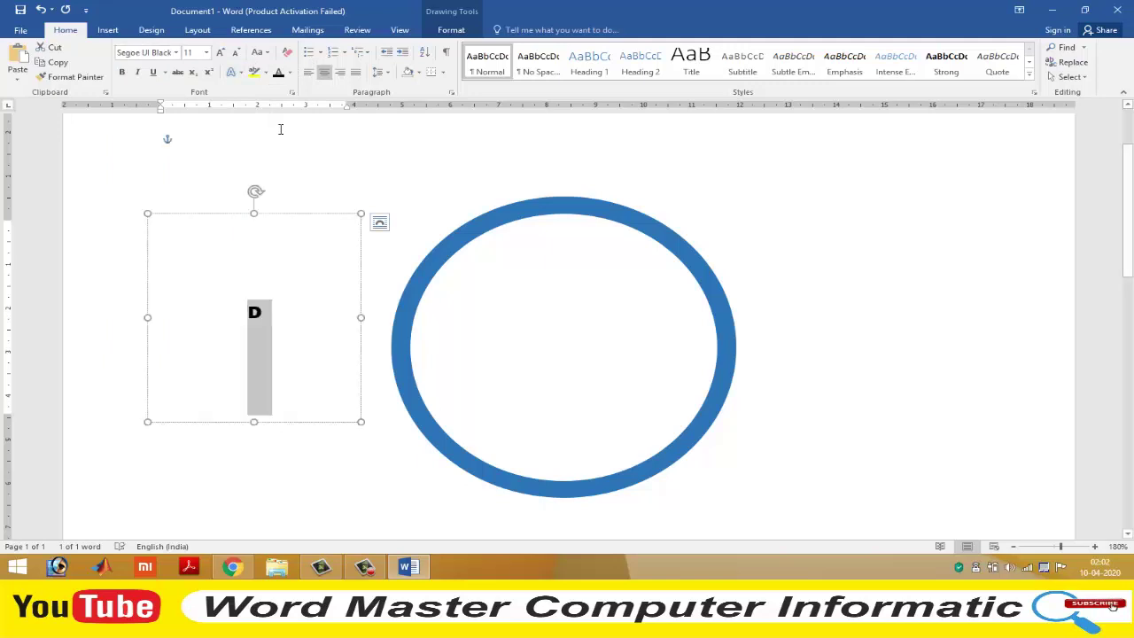
{"action": "key", "text": "ctrl+bracketright"}
{"action": "key", "text": "ctrl+bracketright"}
{"action": "key", "text": "ctrl+bracketright"}
{"action": "key", "text": "ctrl+bracketright"}
{"action": "key", "text": "ctrl+bracketright"}
{"action": "key", "text": "ctrl+bracketright"}
{"action": "key", "text": "ctrl+bracketright"}
{"action": "key", "text": "ctrl+bracketright"}
{"action": "key", "text": "ctrl+bracketright"}
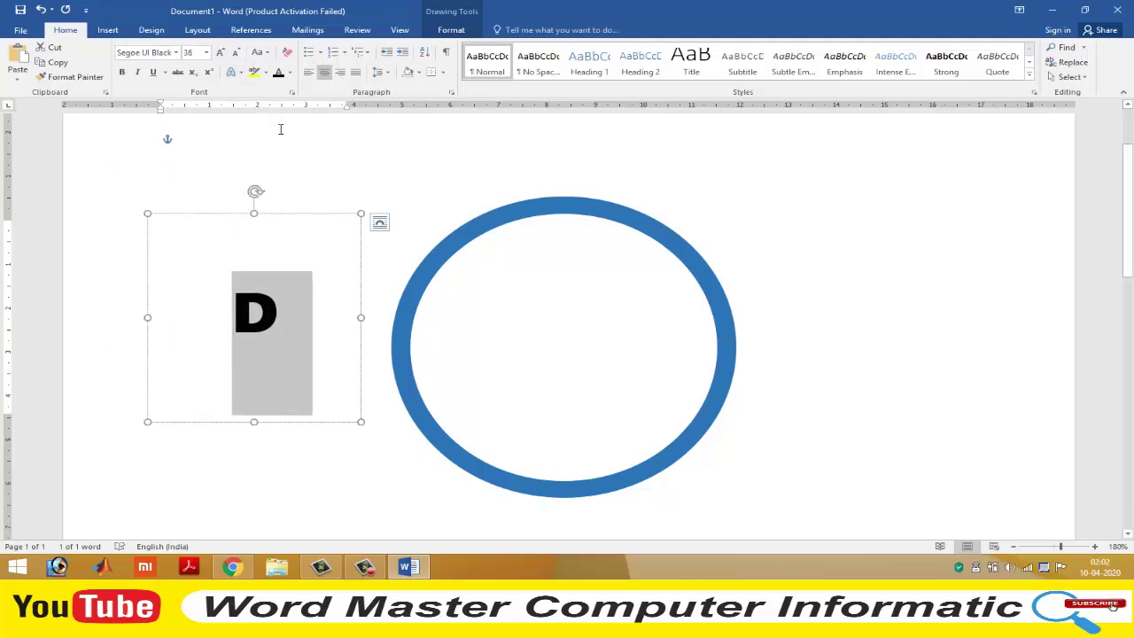
{"action": "key", "text": "ctrl+bracketright"}
{"action": "key", "text": "ctrl+bracketright"}
{"action": "key", "text": "ctrl+bracketright"}
{"action": "key", "text": "ctrl+bracketright"}
{"action": "key", "text": "ctrl+bracketright"}
{"action": "key", "text": "ctrl+bracketright"}
{"action": "key", "text": "ctrl+bracketright"}
{"action": "key", "text": "ctrl+bracketright"}
{"action": "key", "text": "ctrl+bracketright"}
{"action": "key", "text": "ctrl+bracketright"}
{"action": "key", "text": "ctrl+bracketright"}
{"action": "key", "text": "ctrl+bracketright"}
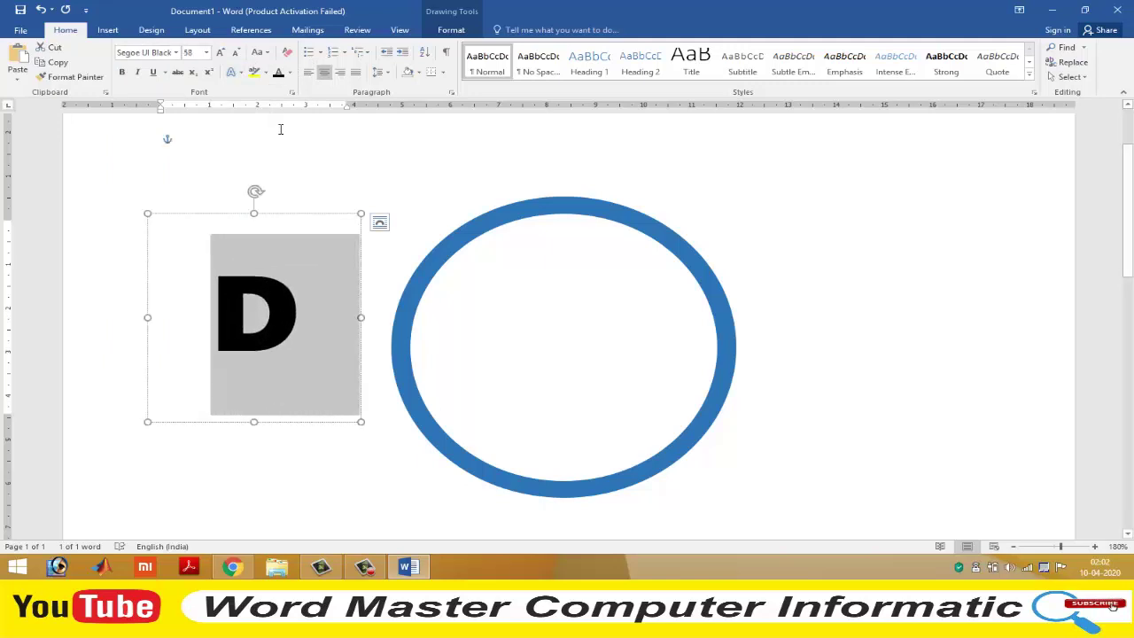
{"action": "key", "text": "ctrl+bracketright"}
{"action": "key", "text": "ctrl+bracketright"}
{"action": "key", "text": "ctrl+bracketright"}
{"action": "key", "text": "ctrl+bracketright"}
{"action": "key", "text": "ctrl+bracketright"}
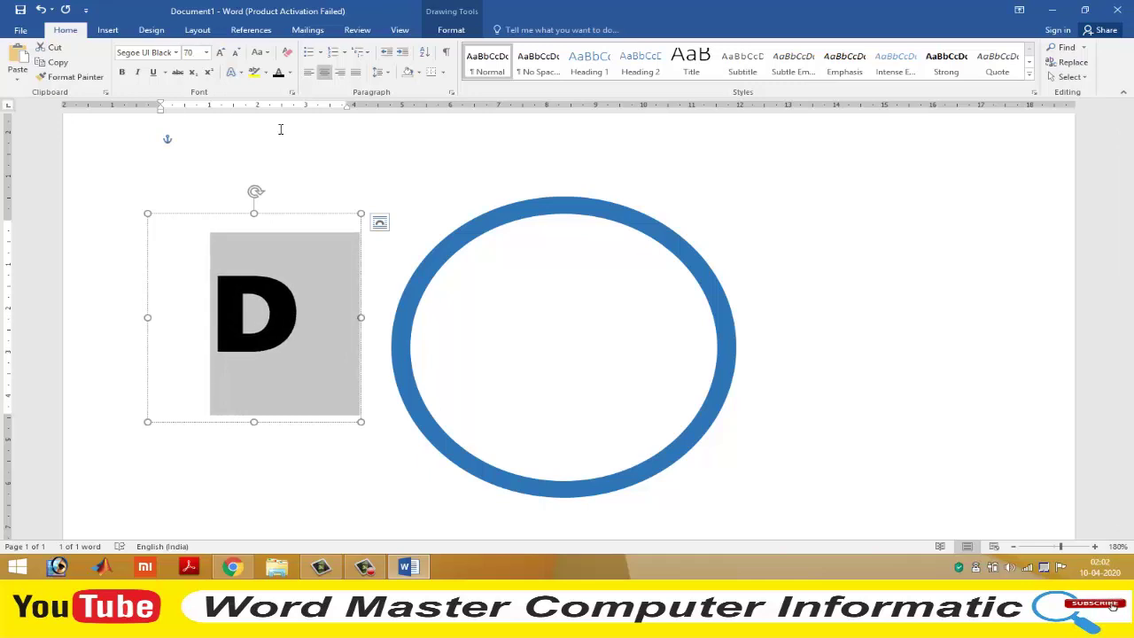
{"action": "key", "text": "ctrl+bracketright"}
{"action": "key", "text": "ctrl+bracketright"}
{"action": "key", "text": "ctrl+bracketright"}
{"action": "key", "text": "ctrl+bracketright"}
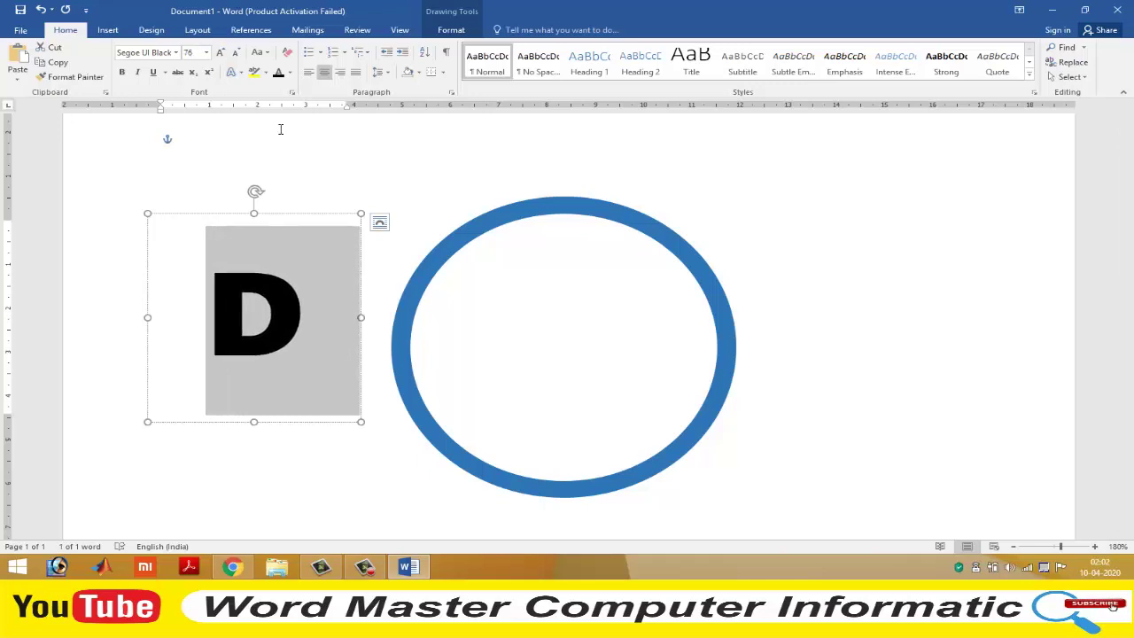
Colour the D dark blue and move it inside the ring, left of centre
{"action": "left_click", "coordinate": [289, 74]}
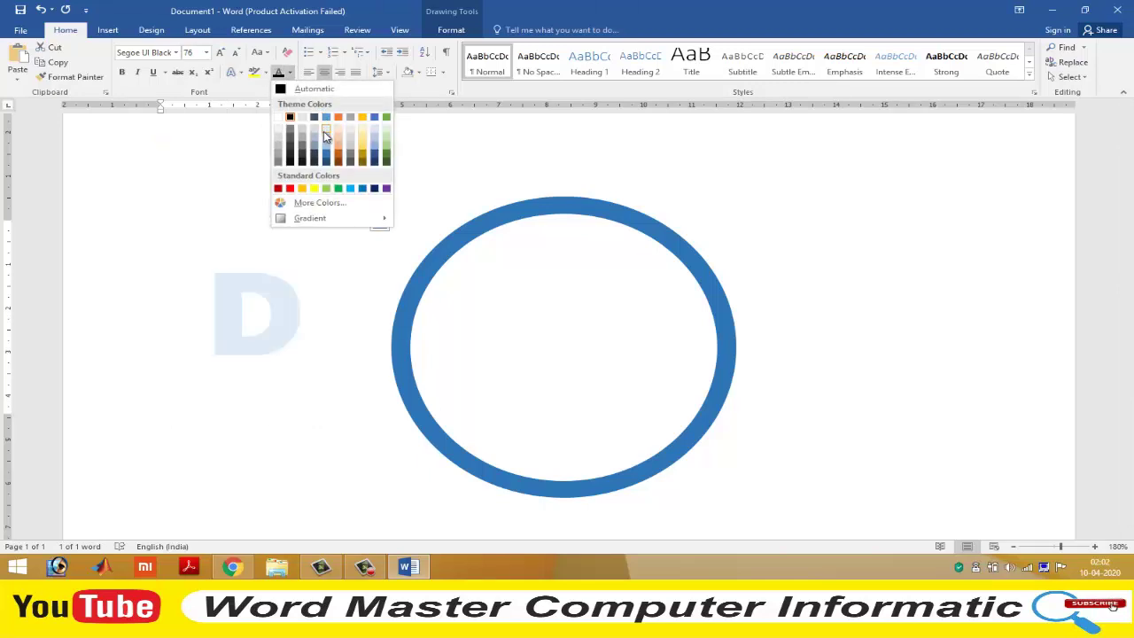
{"action": "left_click", "coordinate": [326, 154]}
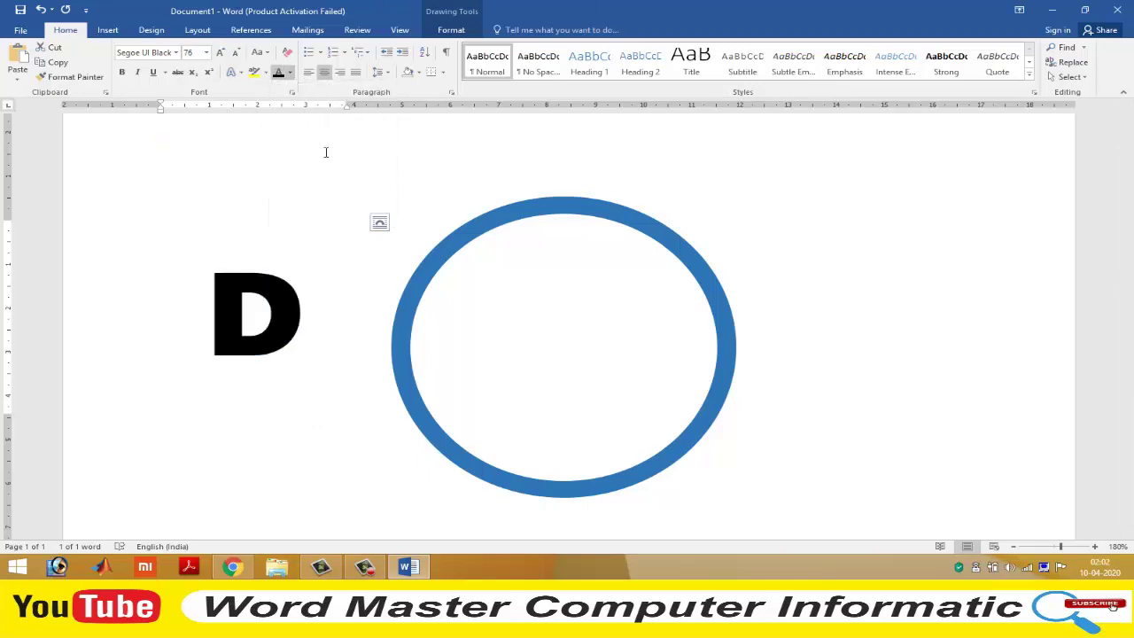
{"action": "left_click", "coordinate": [284, 291]}
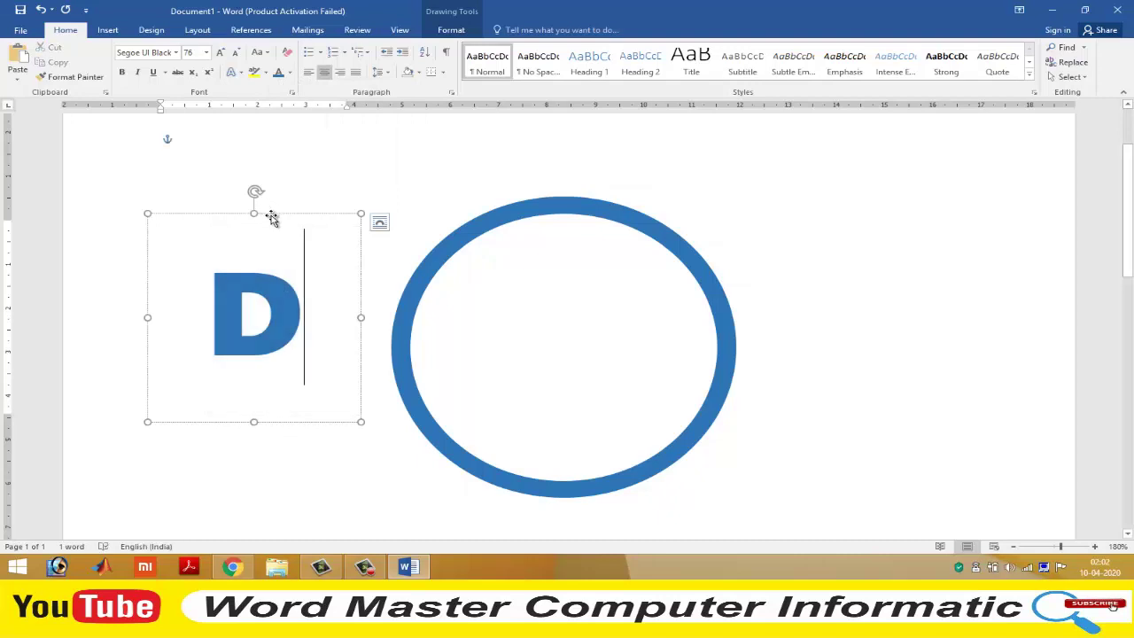
{"action": "mouse_move", "coordinate": [285, 213]}
{"action": "left_mouse_down"}
{"action": "mouse_move", "coordinate": [491, 251]}
{"action": "mouse_move", "coordinate": [478, 247]}
{"action": "left_mouse_up"}
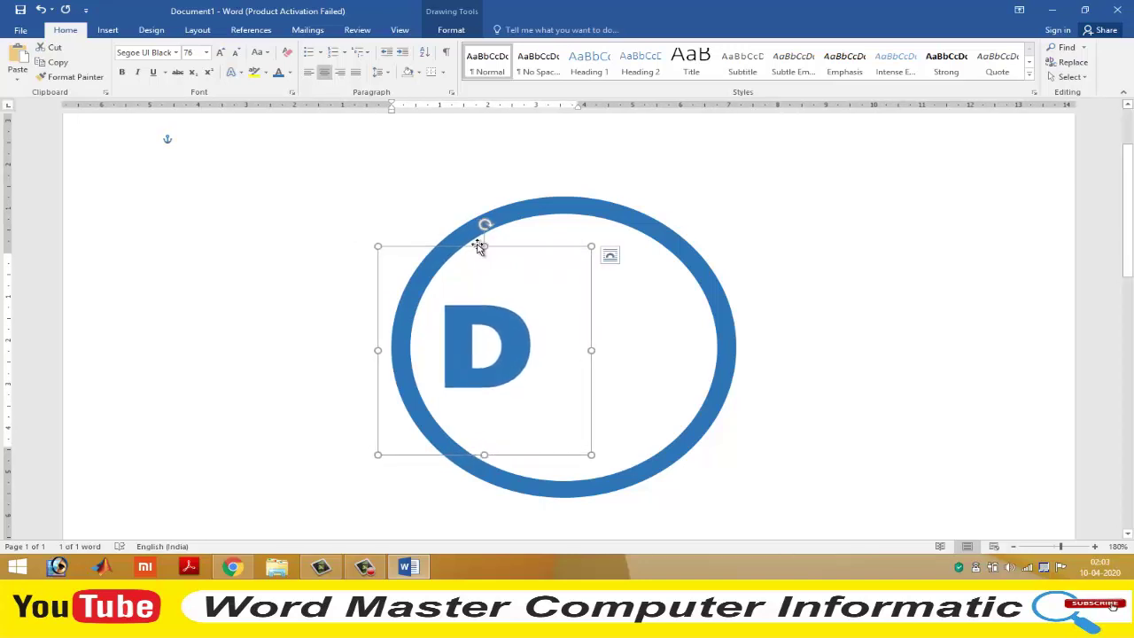
{"action": "left_click", "coordinate": [912, 232]}
Paste a copy of the D box, change it to E, set it beside the D and tilt it counter-clockwise
{"action": "key", "text": "ctrl+v"}
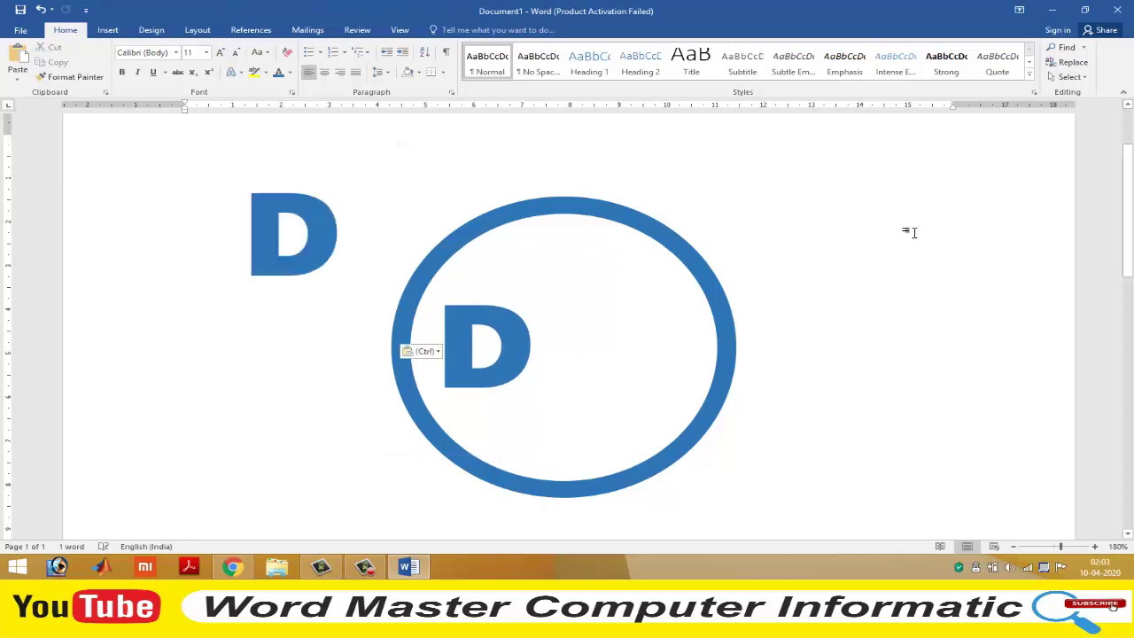
{"action": "double_click", "coordinate": [352, 225]}
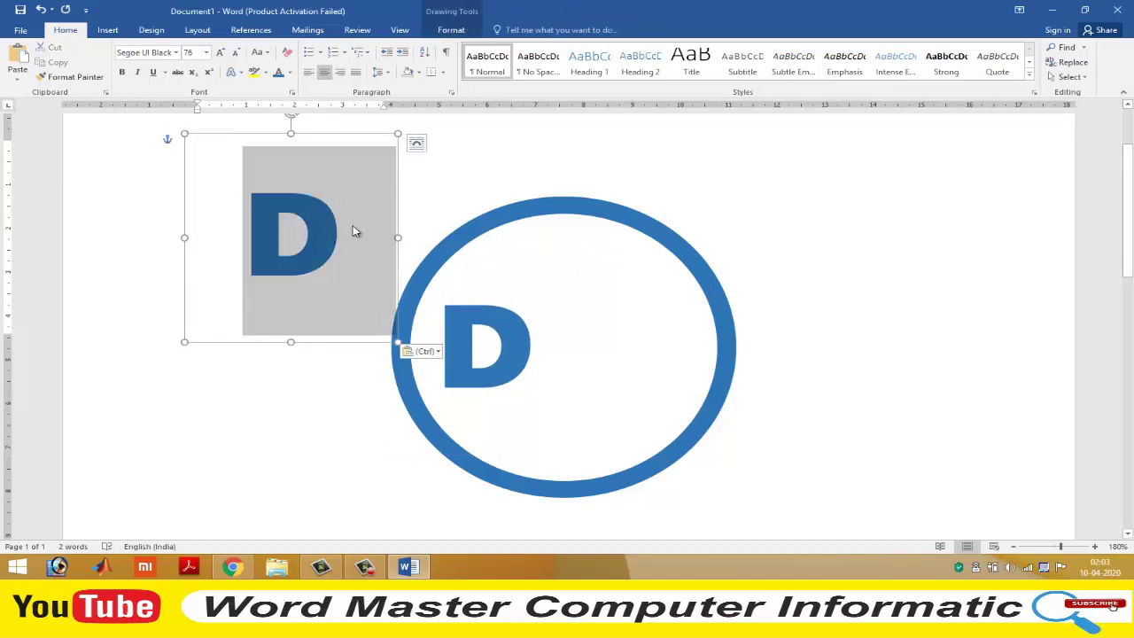
{"action": "type", "text": "E"}
{"action": "left_click", "coordinate": [352, 227]}
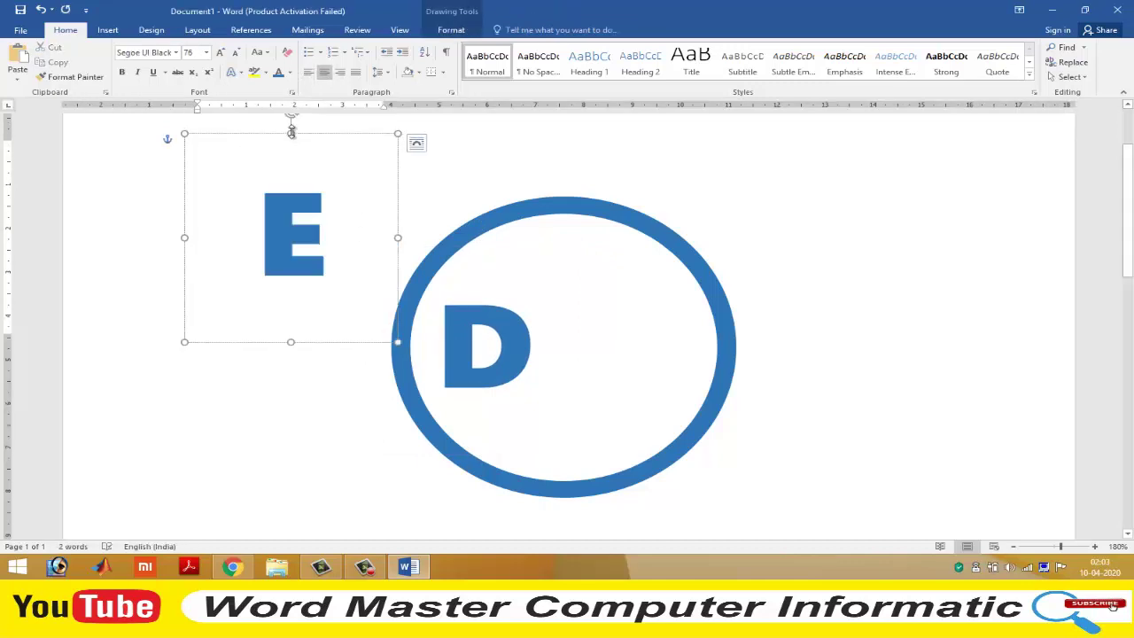
{"action": "left_click_drag", "start_coordinate": [449, 223], "coordinate": [553, 248]}
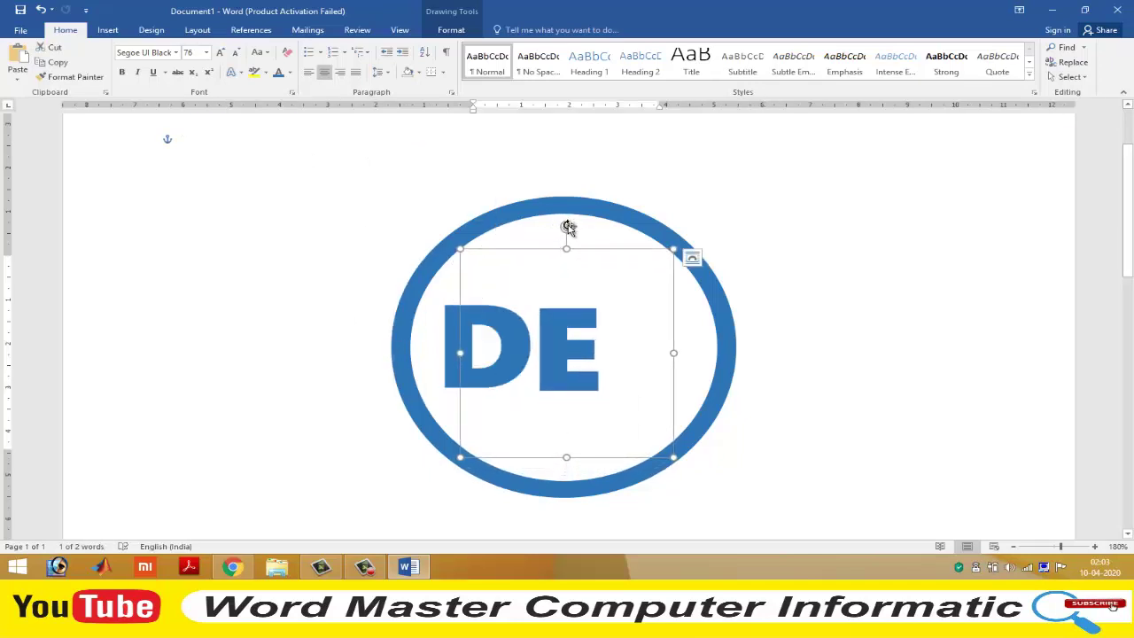
{"action": "mouse_move", "coordinate": [567, 227]}
{"action": "left_mouse_down"}
{"action": "mouse_move", "coordinate": [506, 275]}
{"action": "mouse_move", "coordinate": [507, 294]}
{"action": "left_mouse_up"}
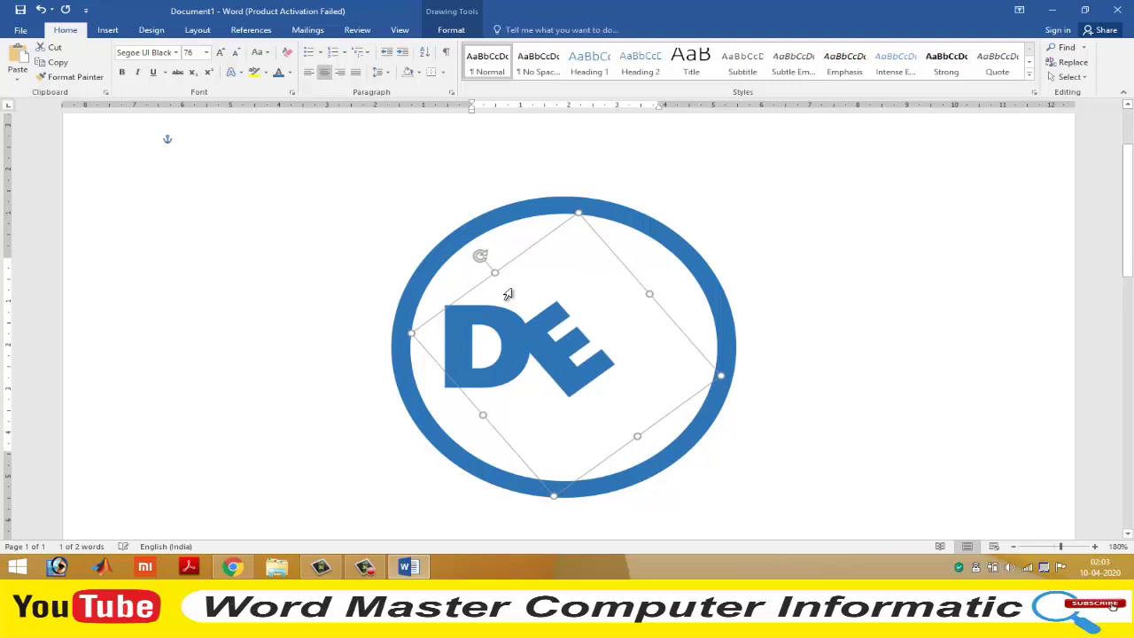
Shift the tilted E slightly right and down beside the D
{"action": "left_click_drag", "start_coordinate": [508, 294], "coordinate": [513, 294]}
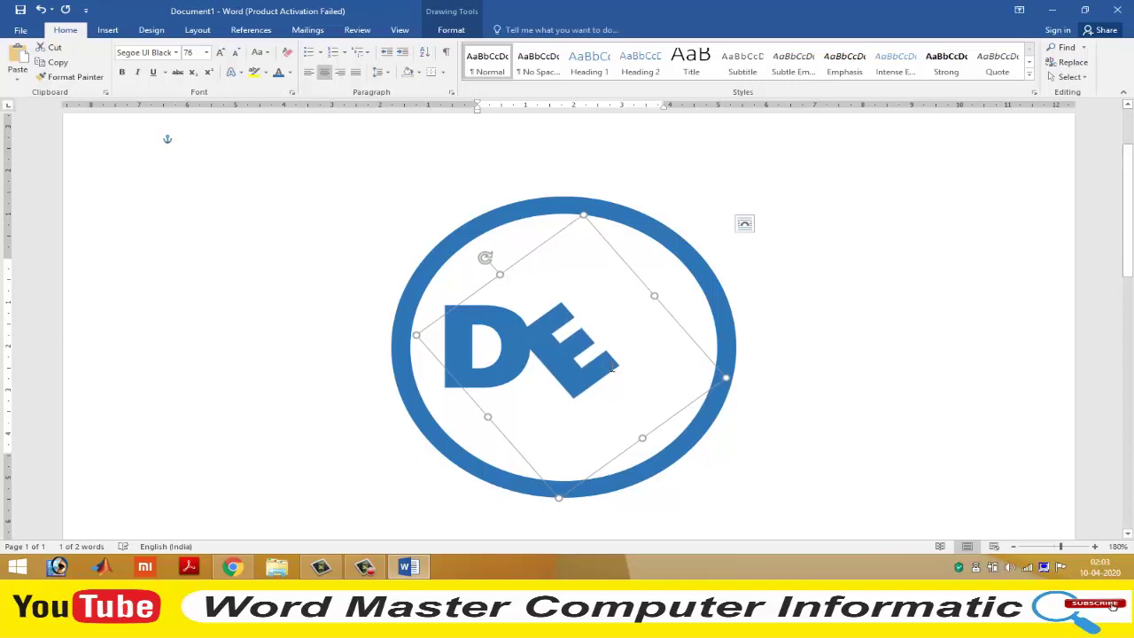
{"action": "left_click", "coordinate": [611, 366]}
{"action": "double_click", "coordinate": [612, 366]}
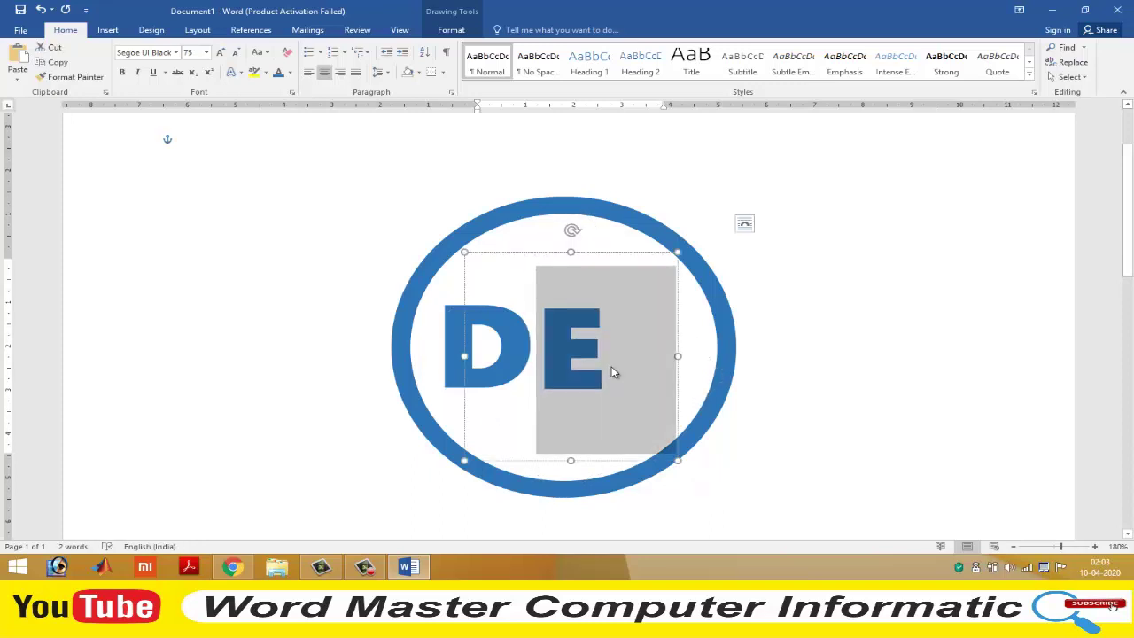
{"action": "left_click", "coordinate": [833, 299]}
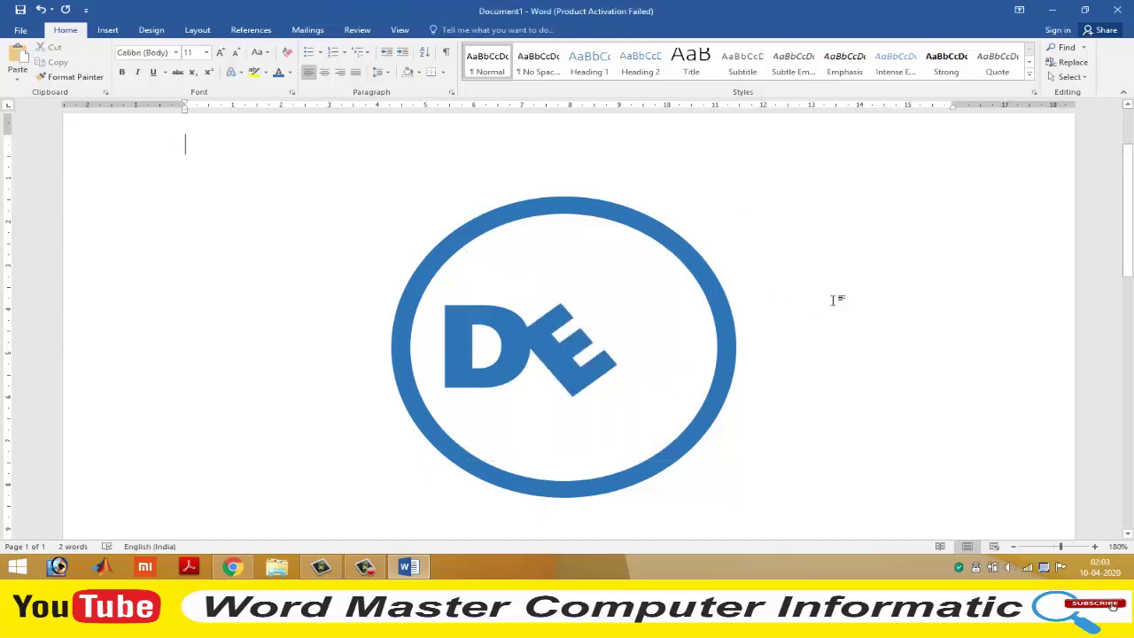
{"action": "left_click", "coordinate": [580, 356]}
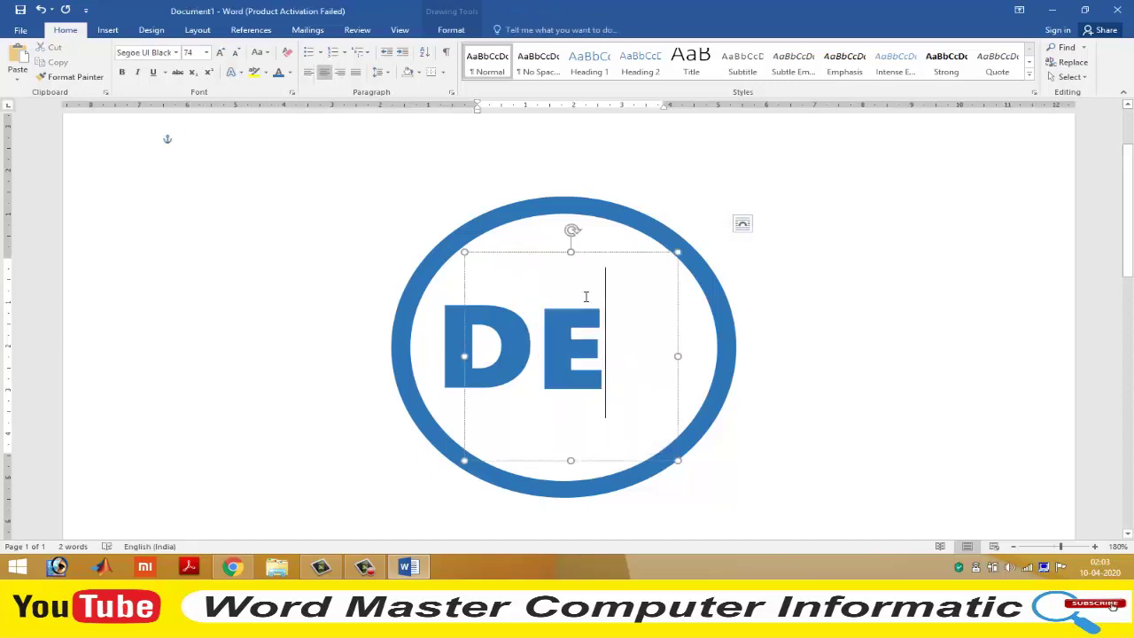
{"action": "left_click", "coordinate": [549, 253]}
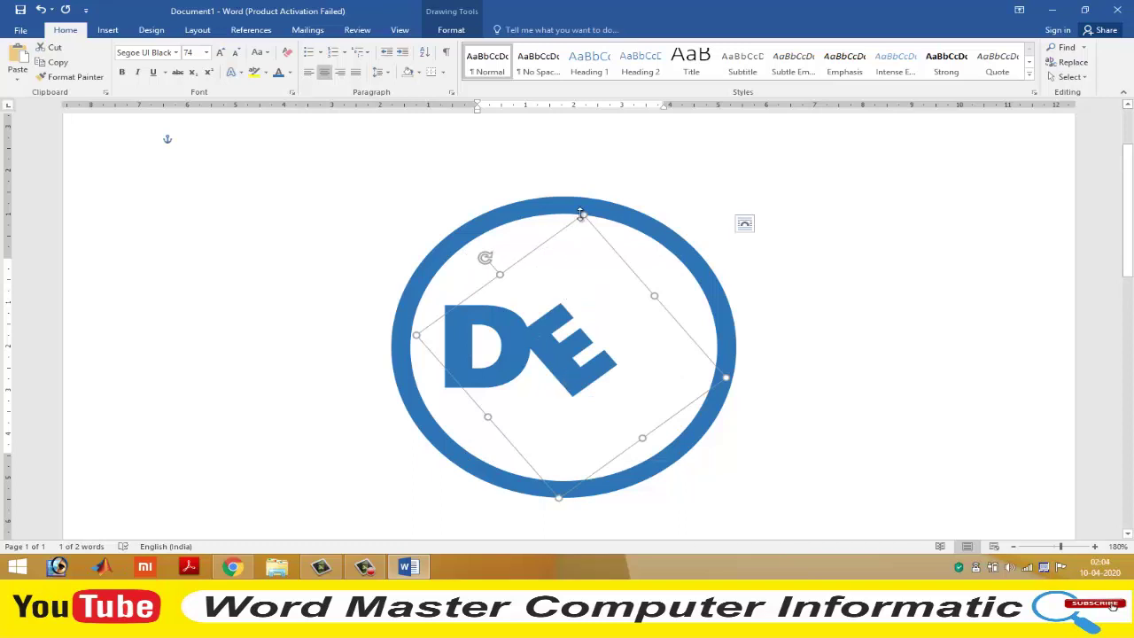
{"action": "key", "text": "Down"}
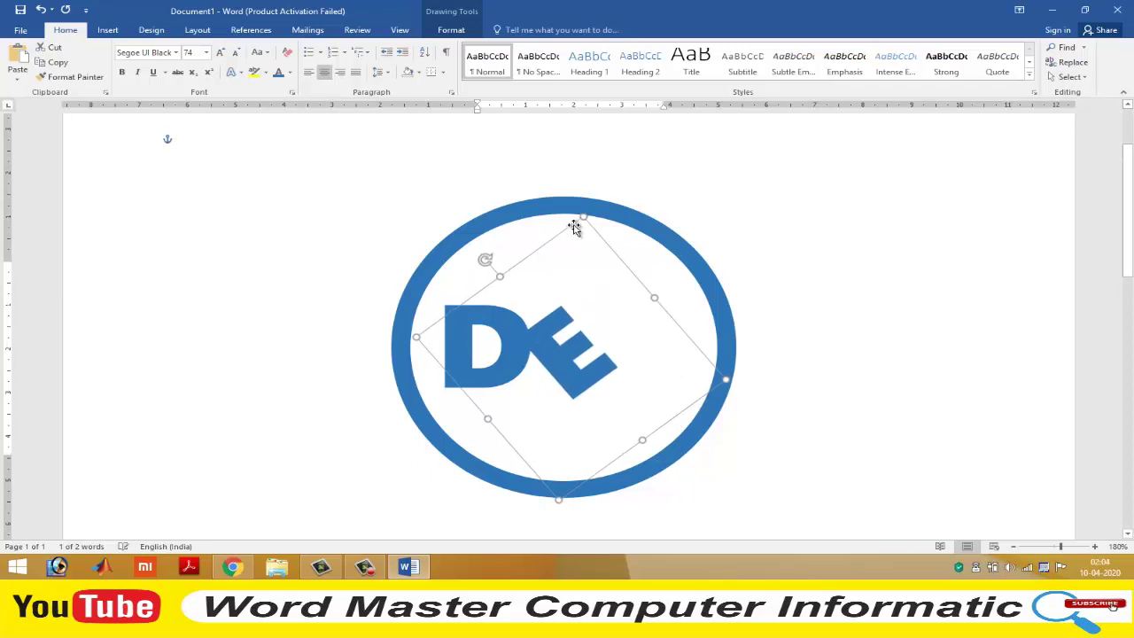
{"action": "key", "text": "Down"}
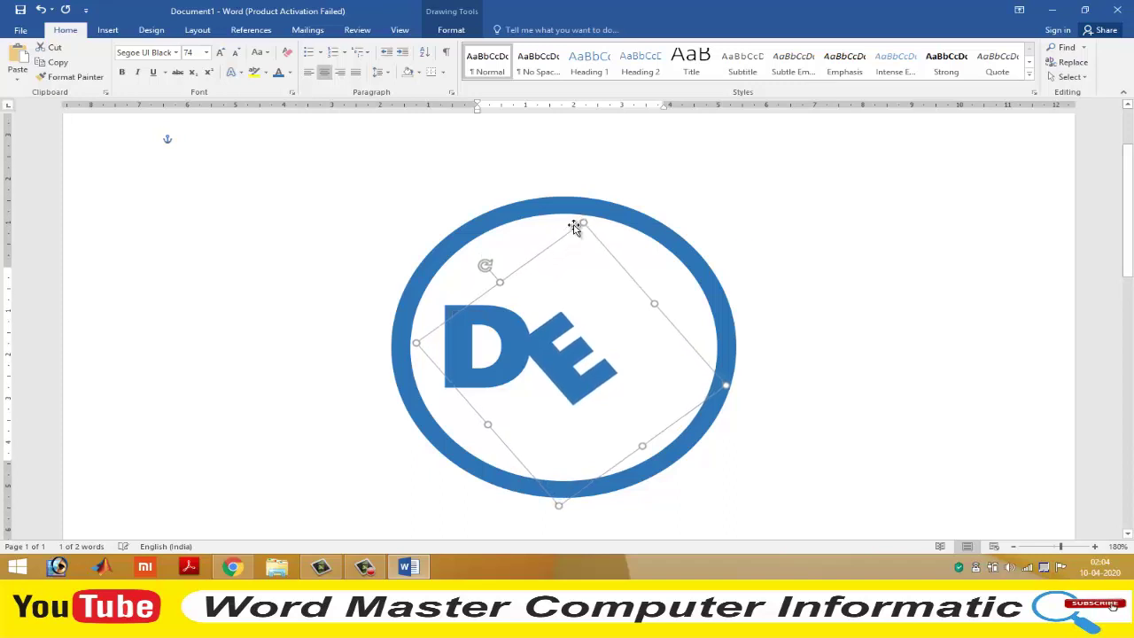
Reduce the E's font size to 70
{"action": "left_click", "coordinate": [581, 368]}
{"action": "double_click", "coordinate": [580, 372]}
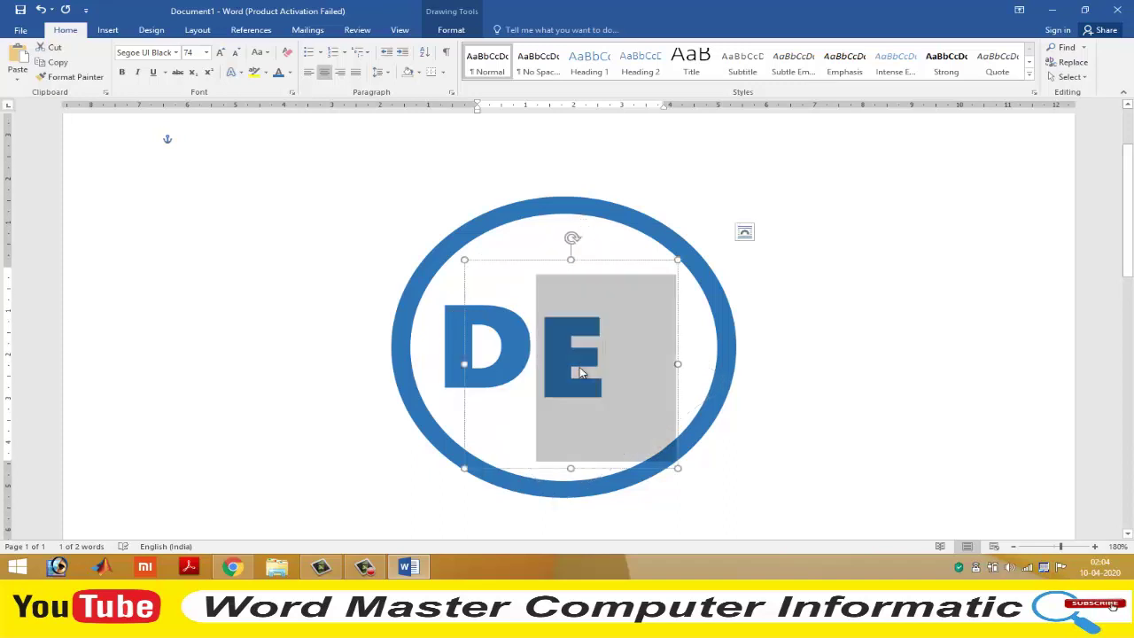
{"action": "key", "text": "ctrl+bracketleft"}
{"action": "key", "text": "ctrl+bracketleft"}
{"action": "key", "text": "ctrl+bracketleft"}
{"action": "key", "text": "ctrl+bracketleft"}
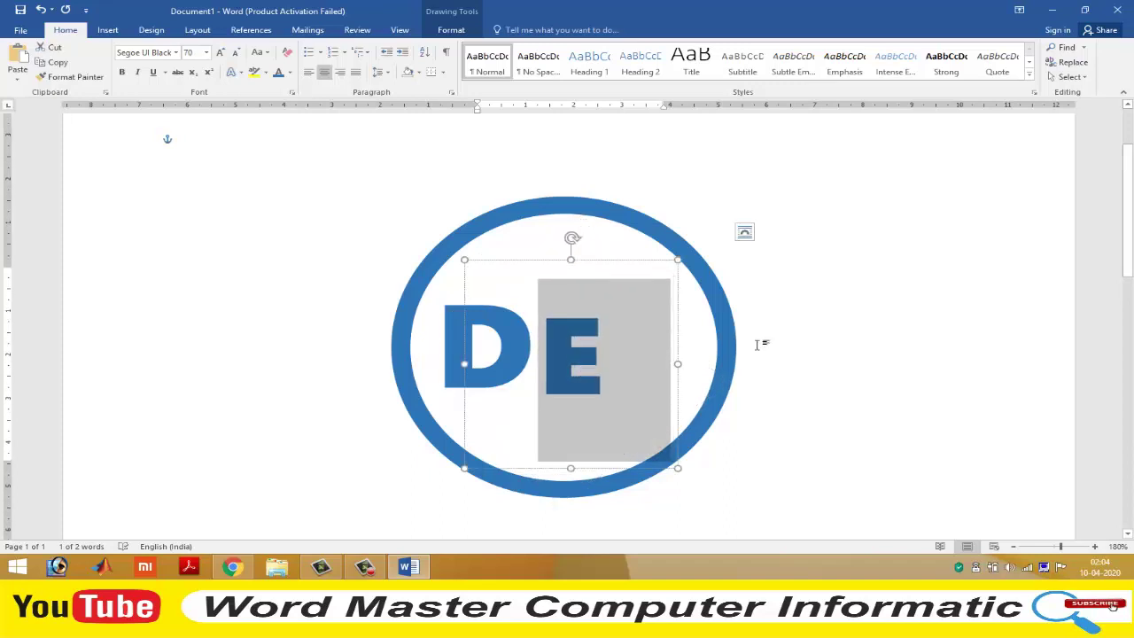
{"action": "left_click", "coordinate": [759, 344]}
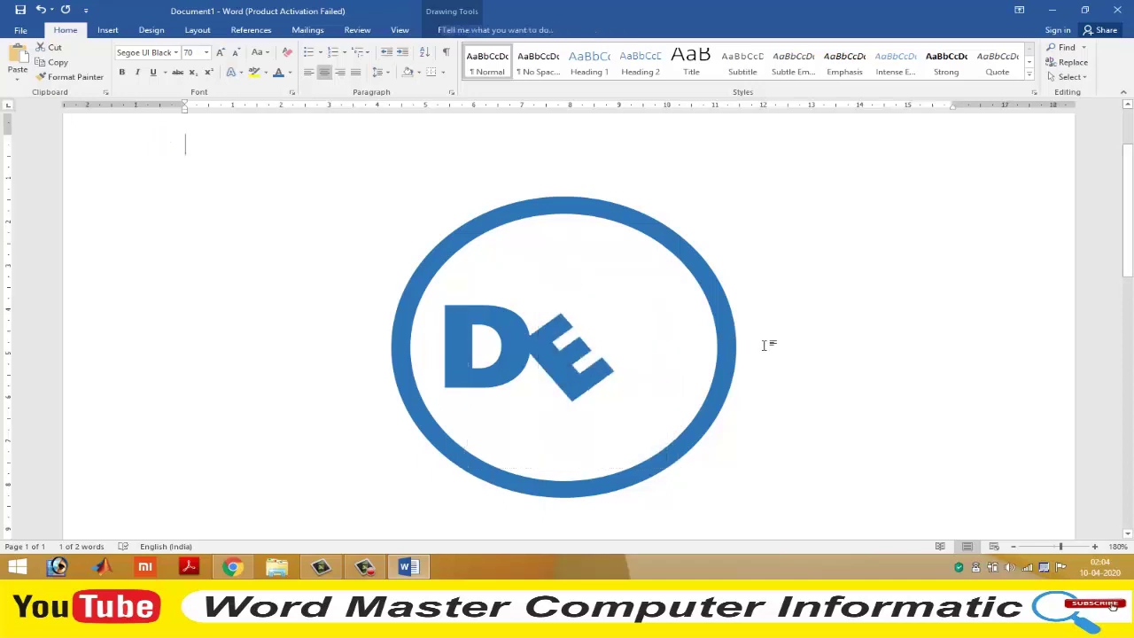
{"action": "left_click", "coordinate": [552, 348]}
{"action": "left_click", "coordinate": [529, 259]}
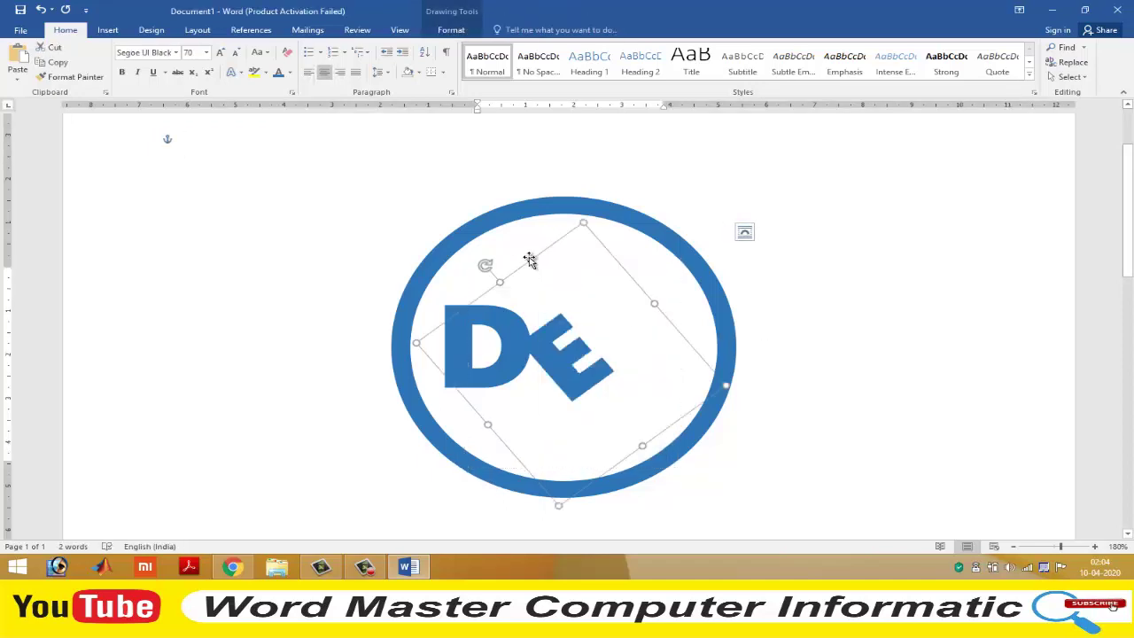
Nudge the tilted E upward so it sits tucked against the D
{"action": "key", "text": "Up"}
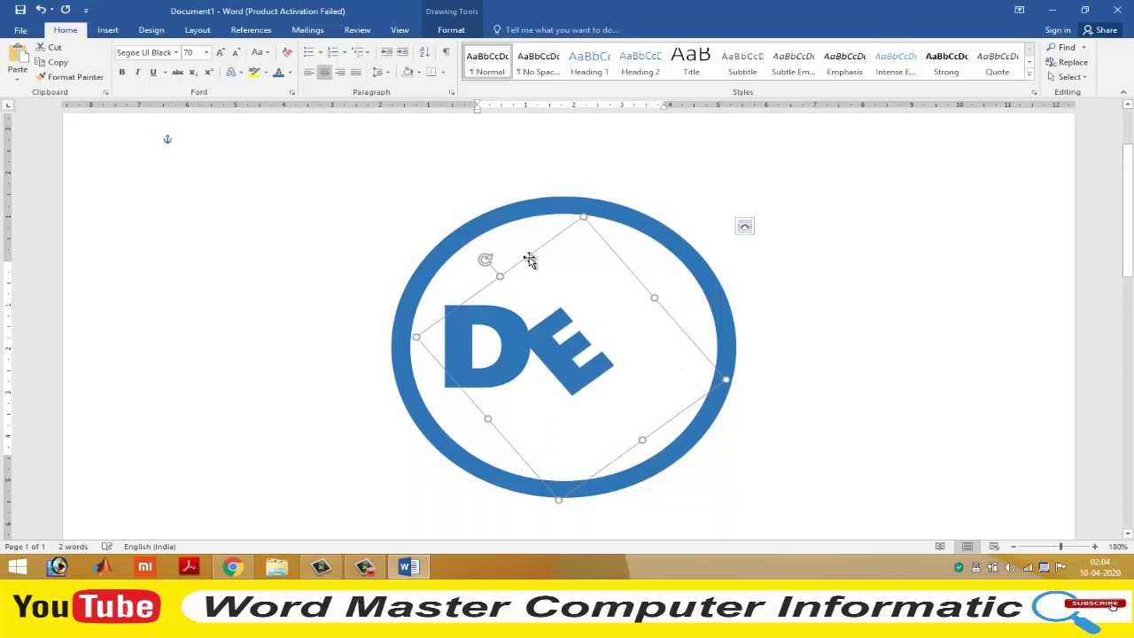
{"action": "key", "text": "ctrl+Up"}
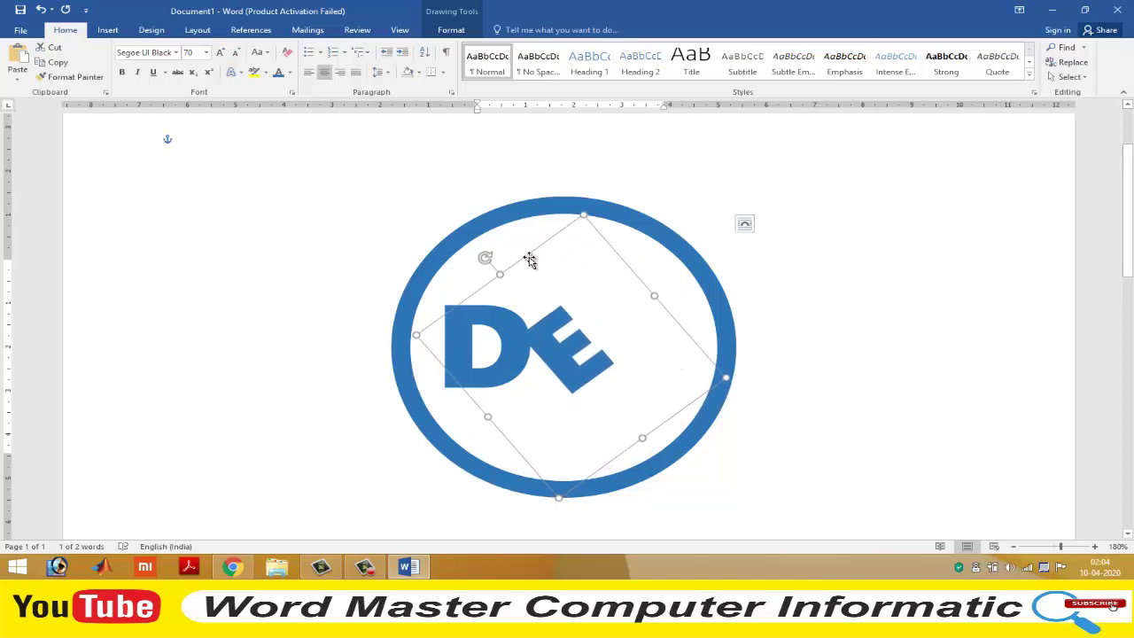
{"action": "key", "text": "ctrl+Up"}
{"action": "key", "text": "ctrl+Up"}
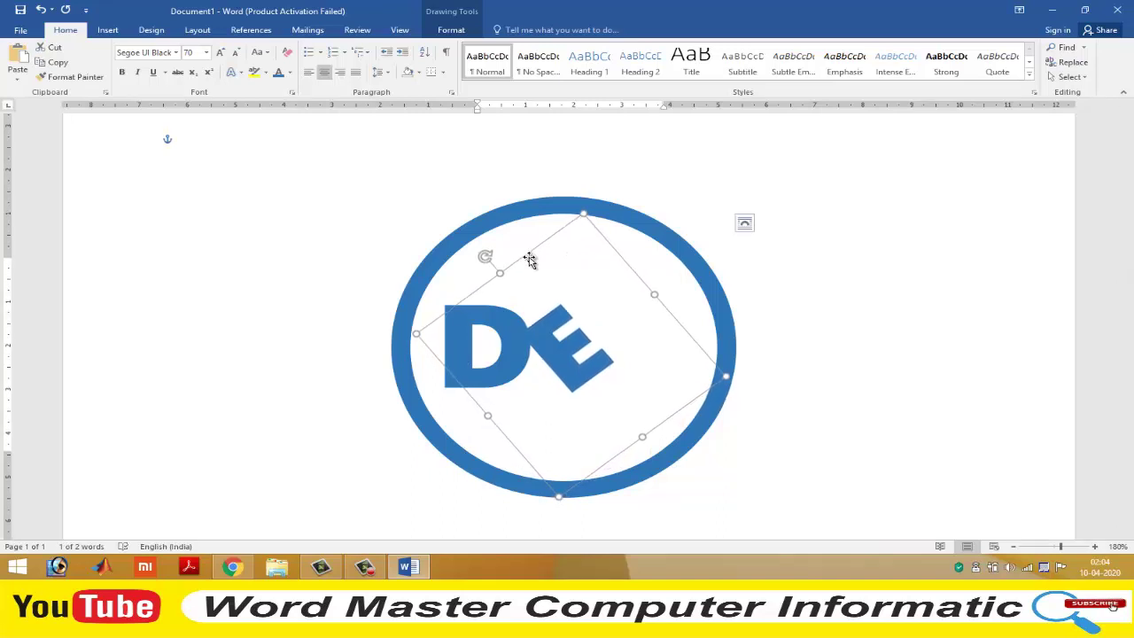
{"action": "key", "text": "ctrl+Up"}
{"action": "key", "text": "ctrl+Up"}
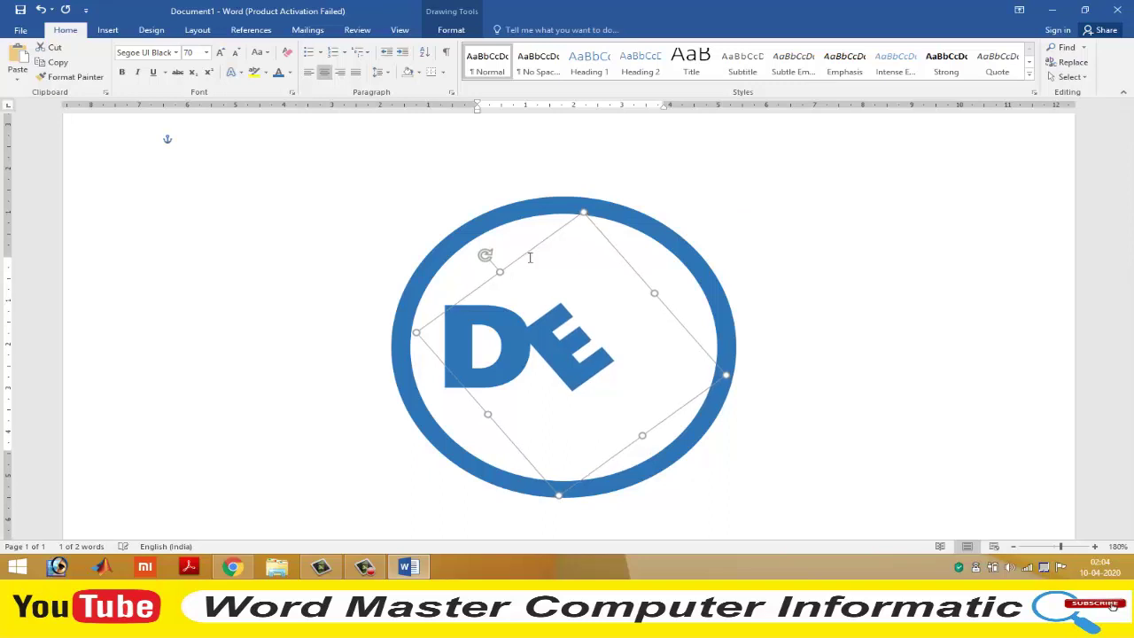
{"action": "key", "text": "ctrl+Up"}
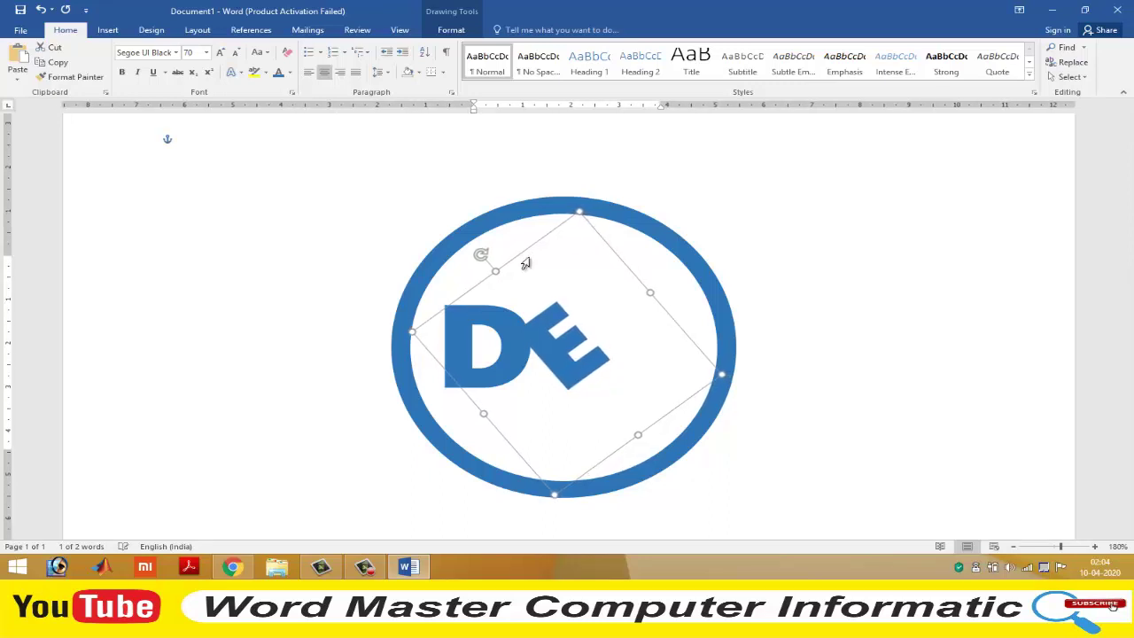
{"action": "key", "text": "Down"}
{"action": "key", "text": "Up"}
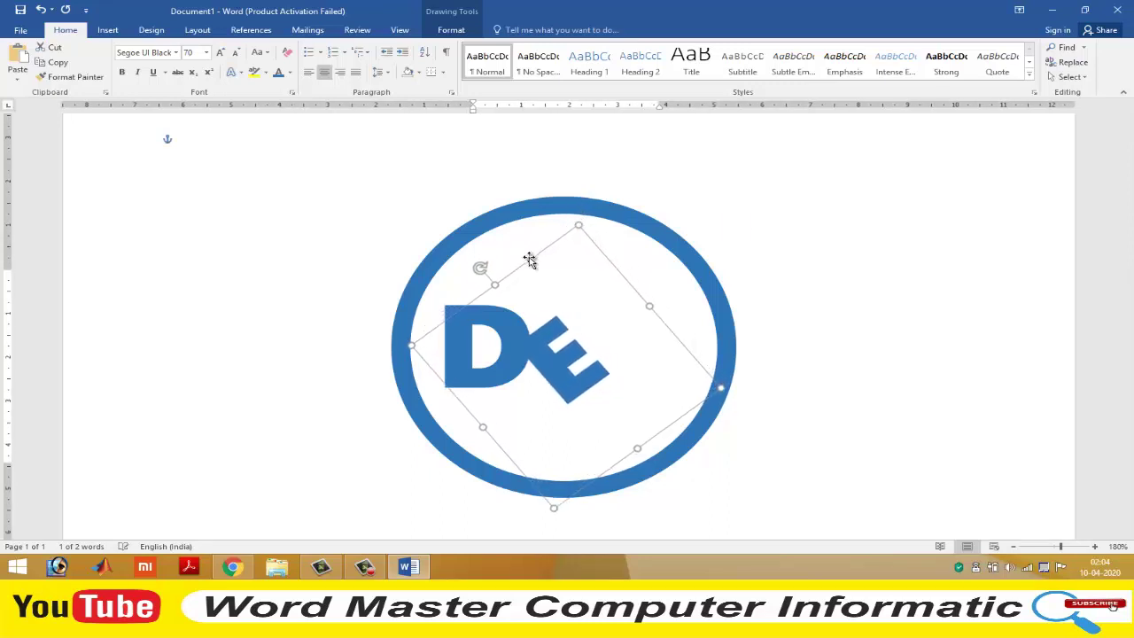
{"action": "key", "text": "Up"}
{"action": "key", "text": "Up"}
{"action": "key", "text": "Up"}
{"action": "key", "text": "Up"}
{"action": "key", "text": "Up"}
{"action": "key", "text": "Up"}
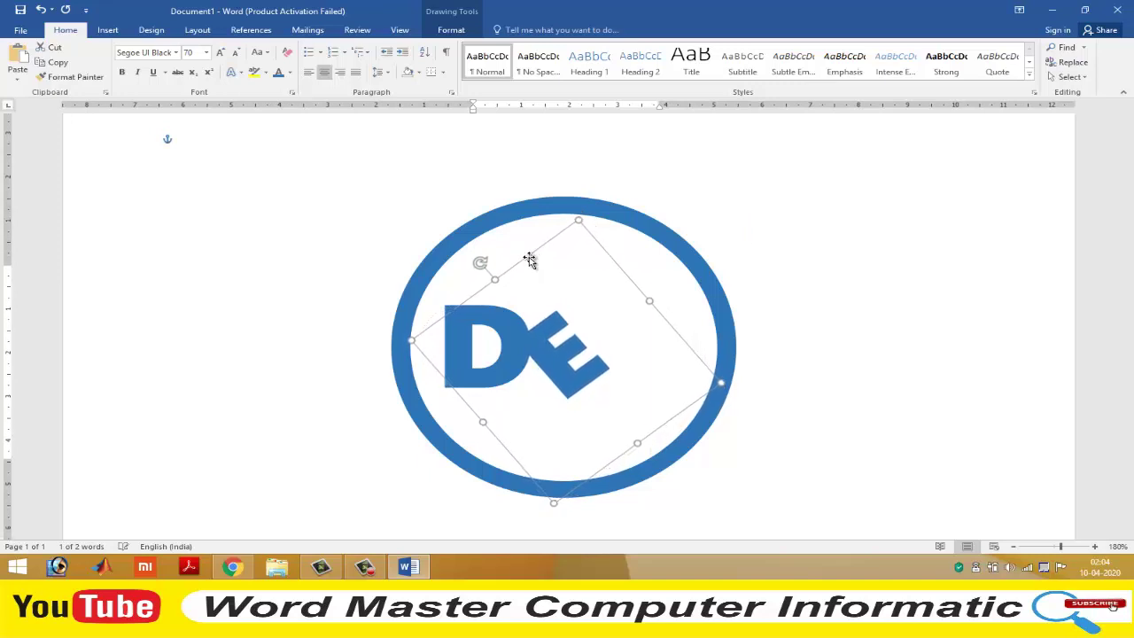
{"action": "key", "text": "Up"}
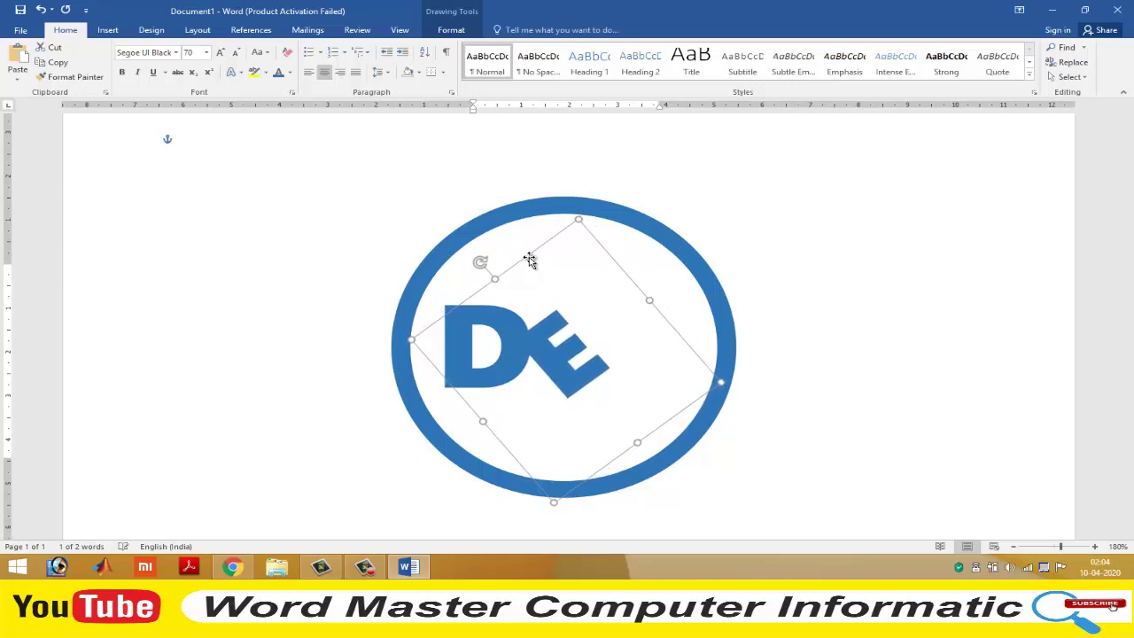
{"action": "left_click", "coordinate": [772, 305]}
{"action": "key", "text": "ctrl+z"}
Paste another copy of the letter box and change its text to LL
{"action": "key", "text": "ctrl+y"}
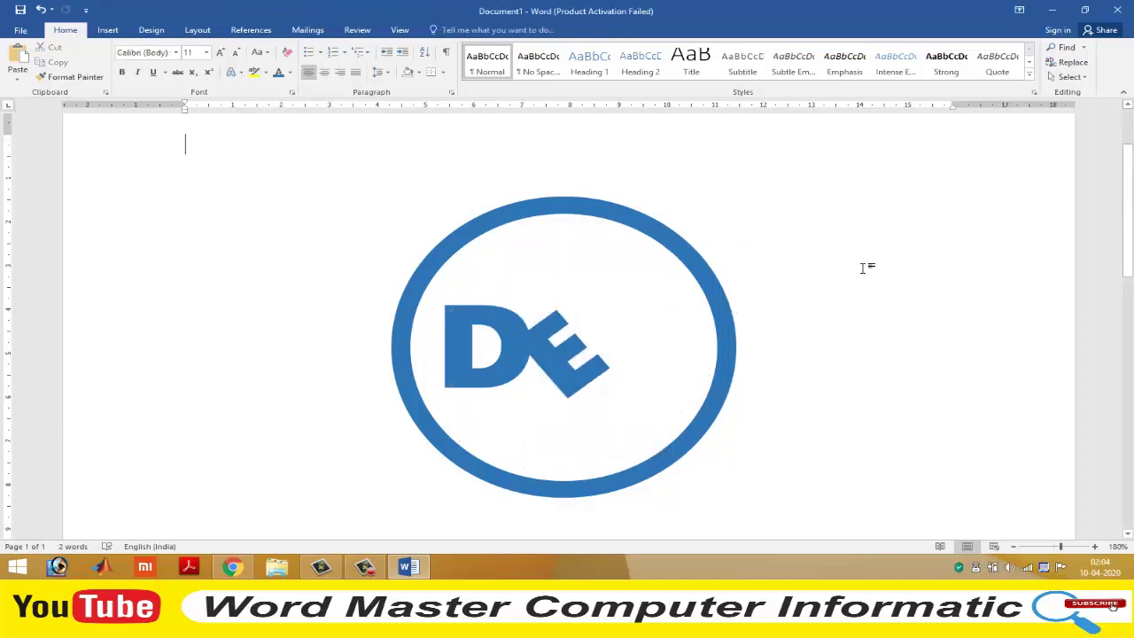
{"action": "key", "text": "ctrl+v"}
{"action": "double_click", "coordinate": [258, 231]}
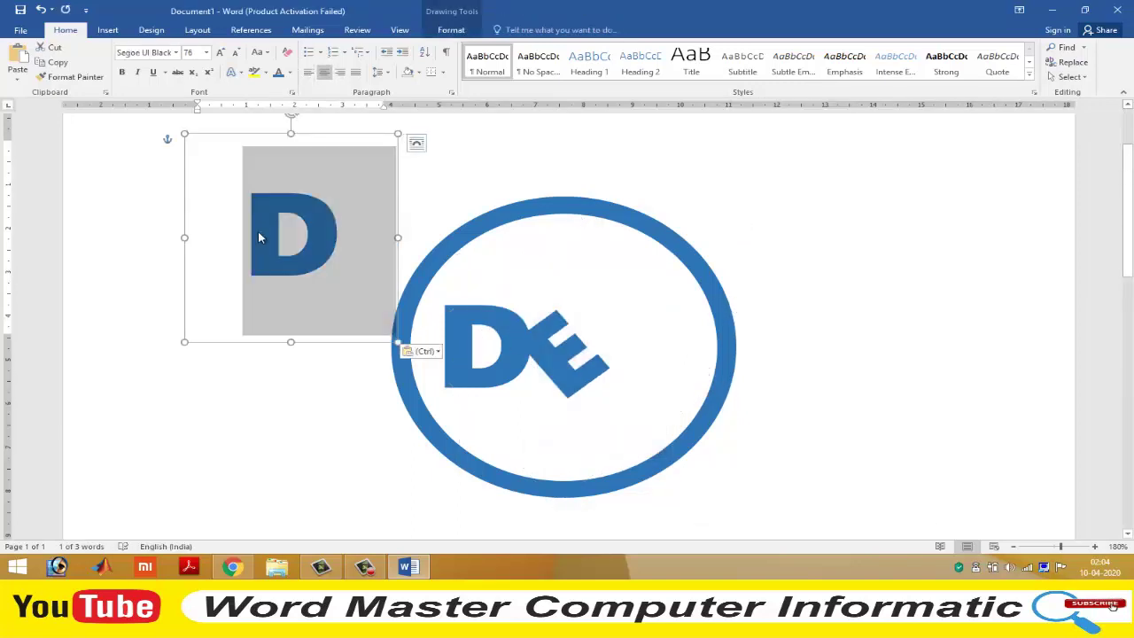
{"action": "type", "text": "LL"}
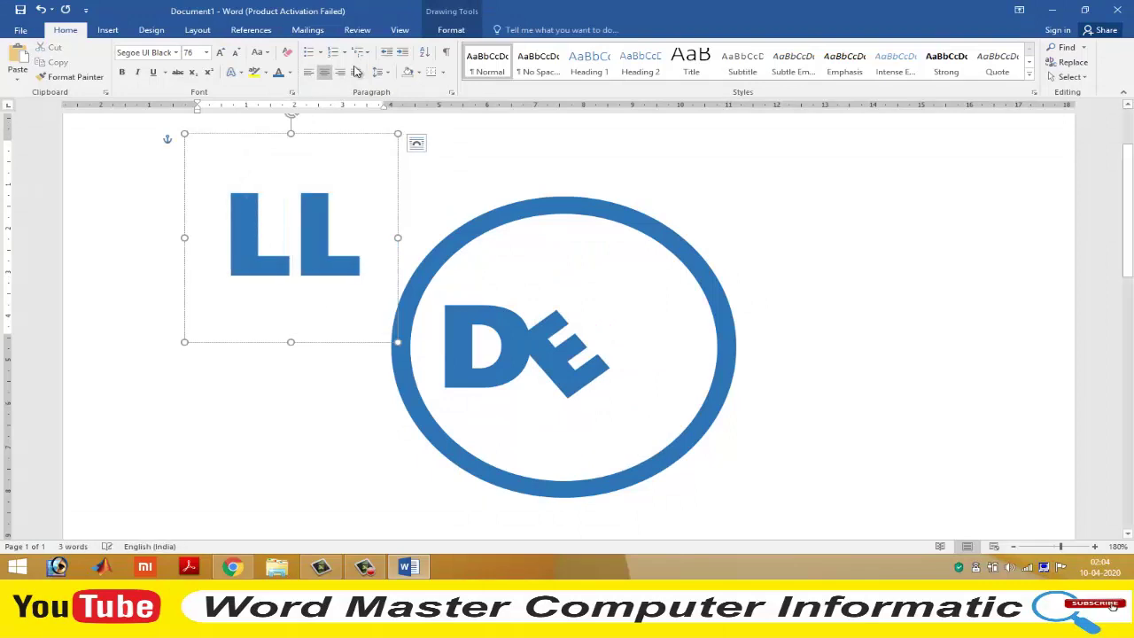
Place the LL box right after the tilted E inside the ring, nudging it into line
{"action": "left_click_drag", "start_coordinate": [358, 140], "coordinate": [551, 199]}
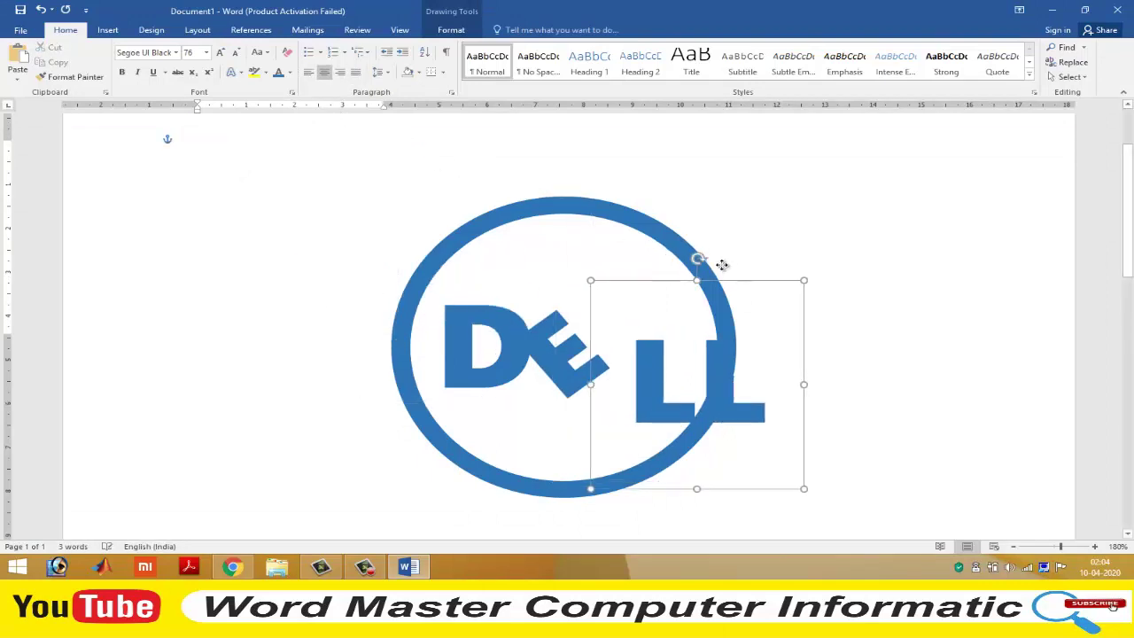
{"action": "left_click_drag", "start_coordinate": [704, 275], "coordinate": [700, 256]}
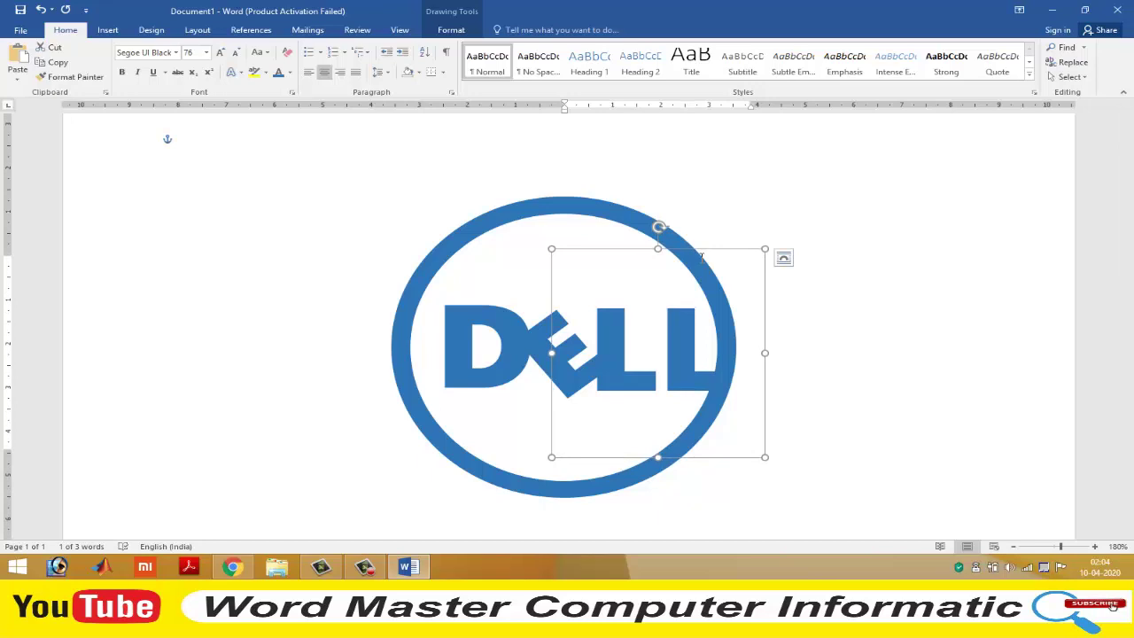
{"action": "key", "text": "Right"}
{"action": "key", "text": "Right"}
{"action": "key", "text": "Right"}
{"action": "key", "text": "Right"}
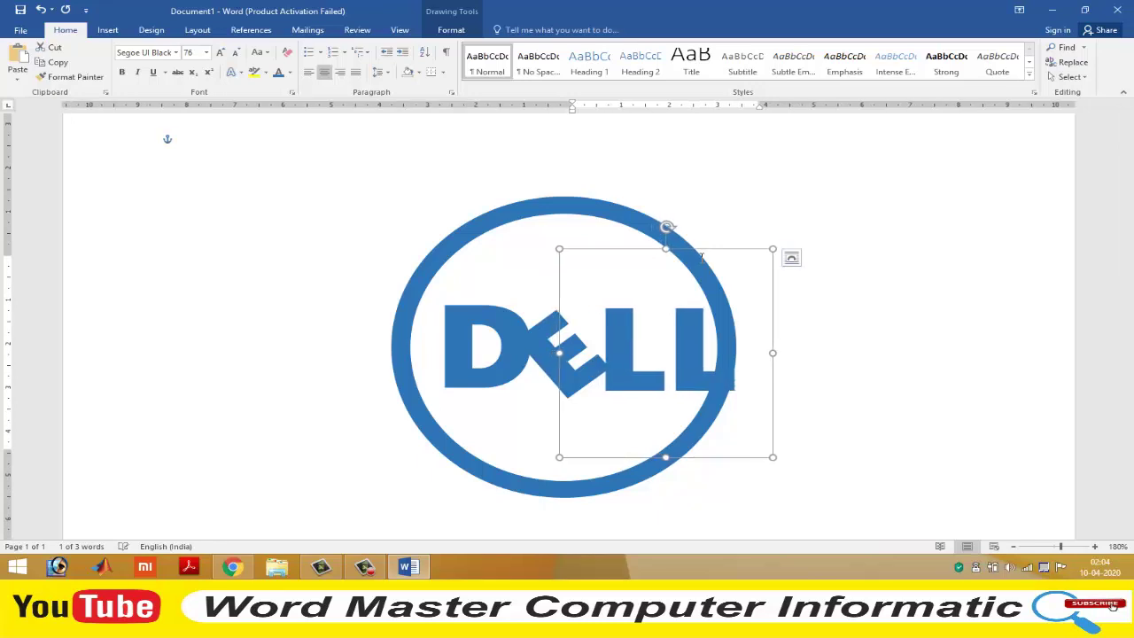
{"action": "key", "text": "Right"}
{"action": "key", "text": "Left"}
{"action": "key", "text": "Left"}
{"action": "key", "text": "Left"}
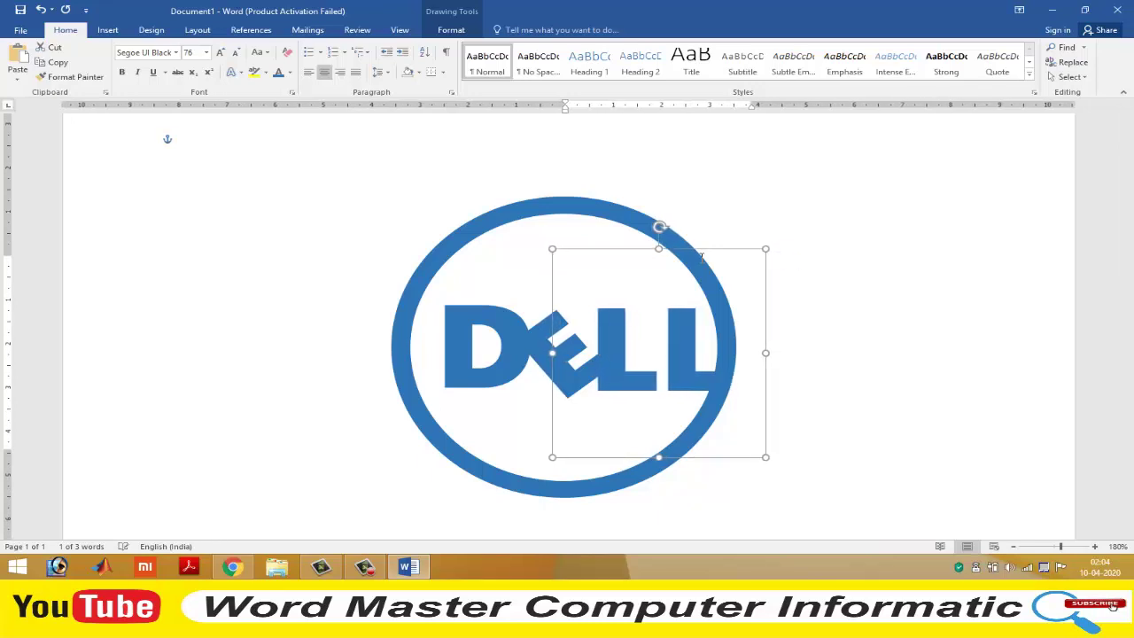
{"action": "key", "text": "Left"}
{"action": "key", "text": "Right"}
Select the D letter box and nudge it slightly left
{"action": "double_click", "coordinate": [476, 326]}
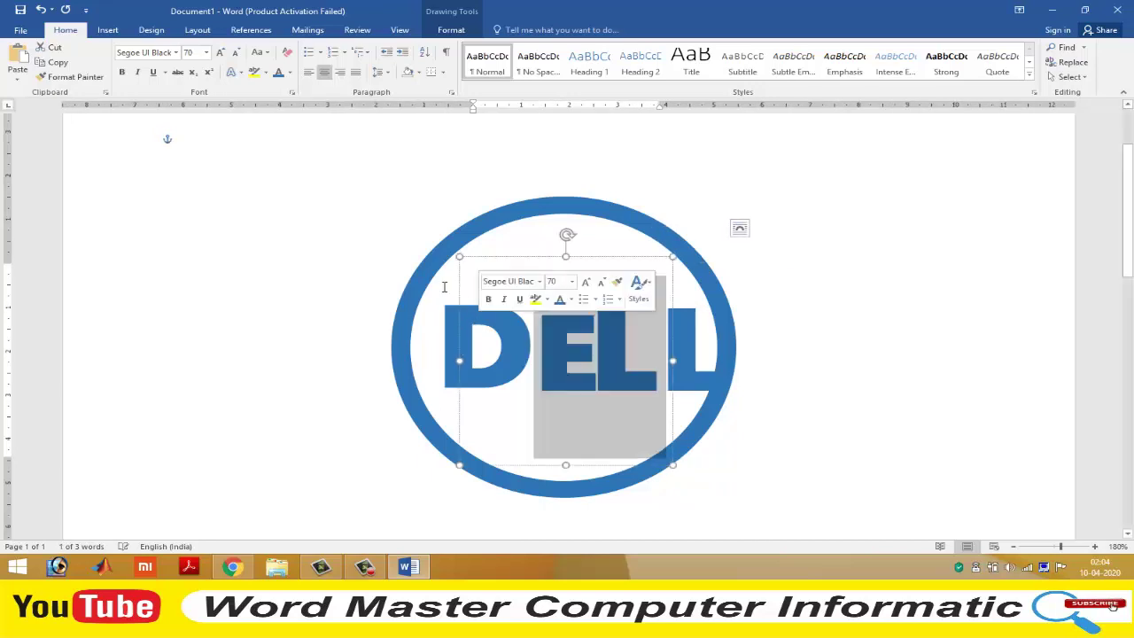
{"action": "left_click", "coordinate": [443, 286]}
{"action": "left_click", "coordinate": [423, 247]}
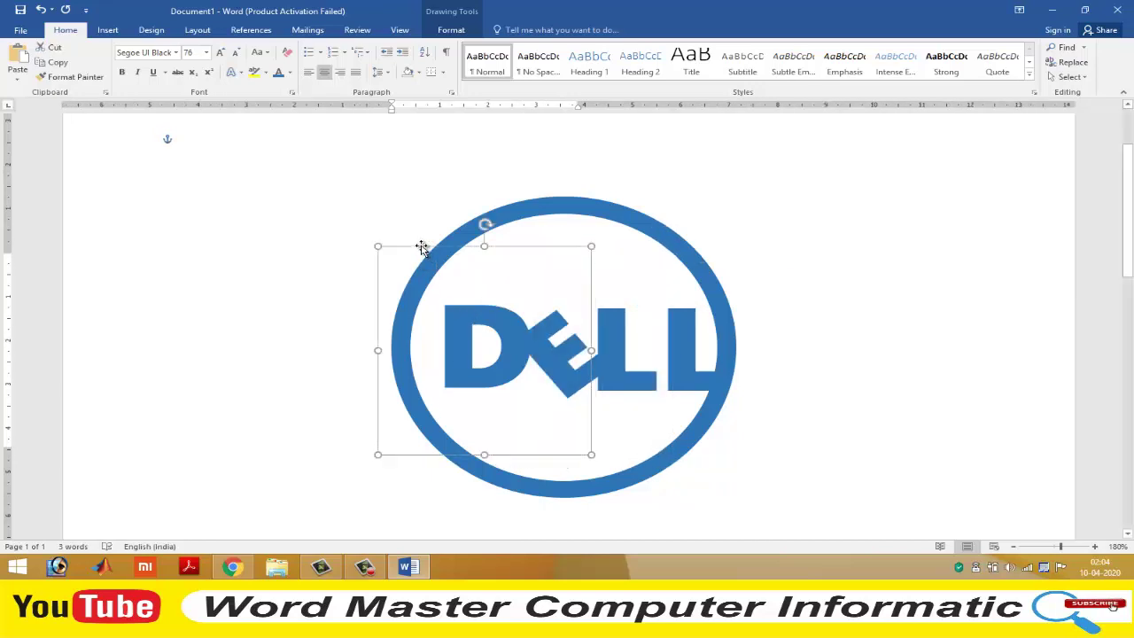
{"action": "key", "text": "Left"}
{"action": "key", "text": "Left"}
{"action": "key", "text": "Left"}
{"action": "key", "text": "Left"}
{"action": "key", "text": "Left"}
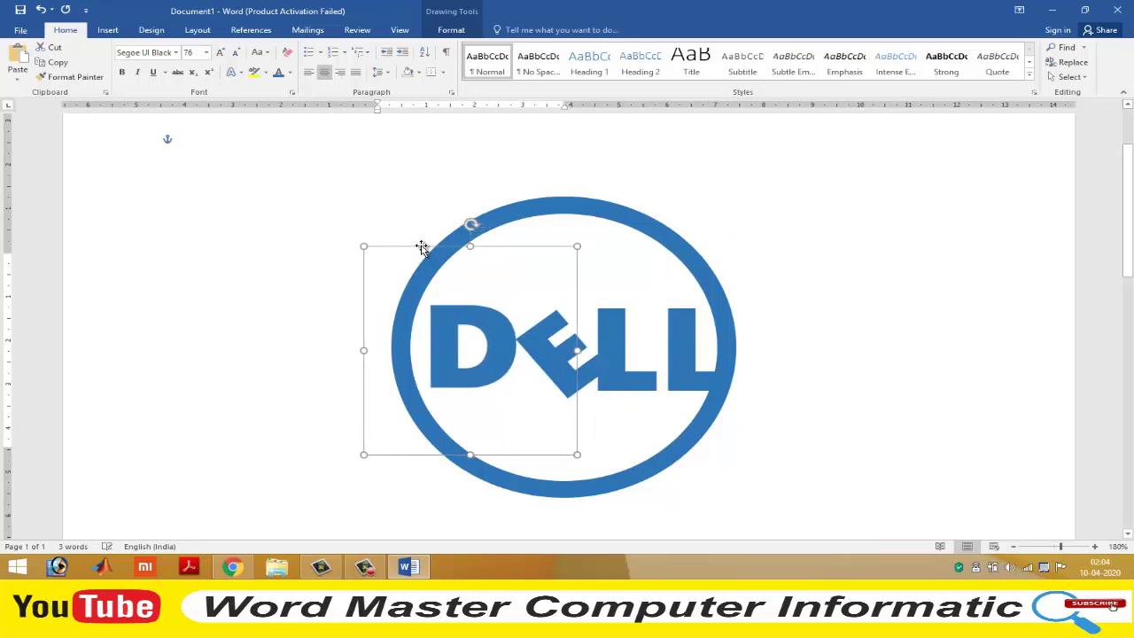
Restore the tilted E and nudge it left to sit evenly between the D and LL
{"action": "left_click", "coordinate": [589, 358]}
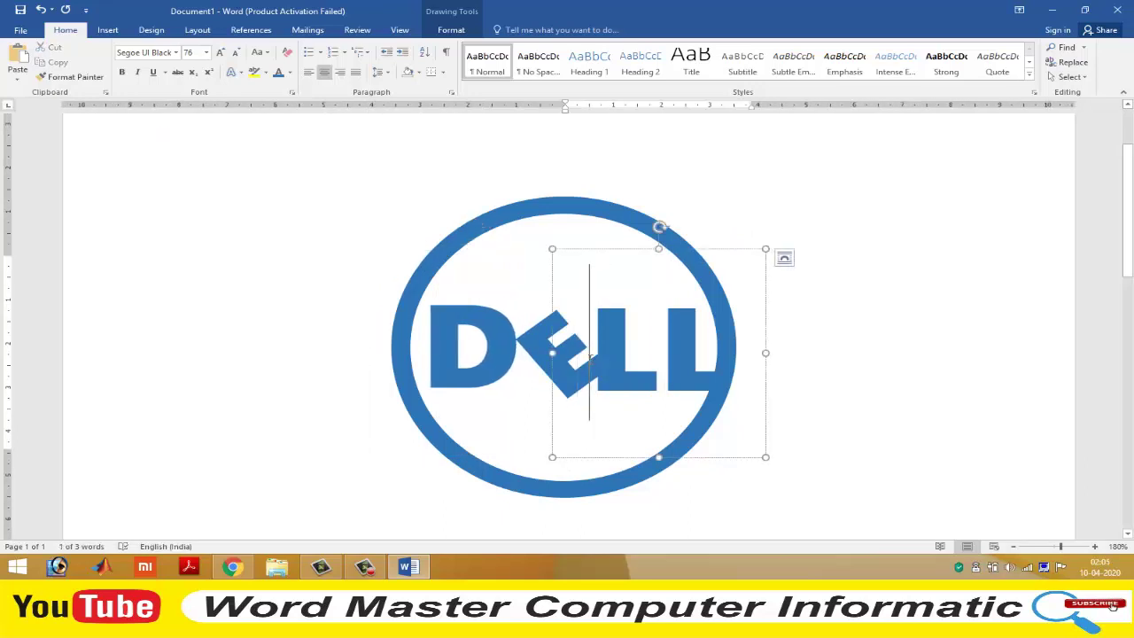
{"action": "key", "text": "ctrl+z"}
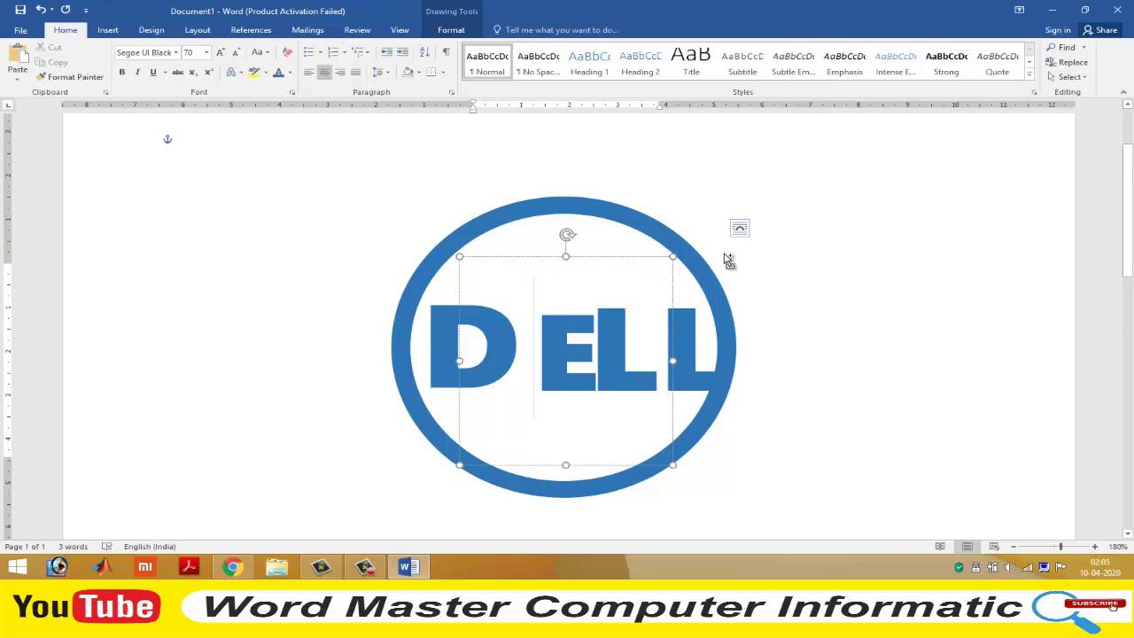
{"action": "key", "text": "ctrl+y"}
{"action": "key", "text": "Left"}
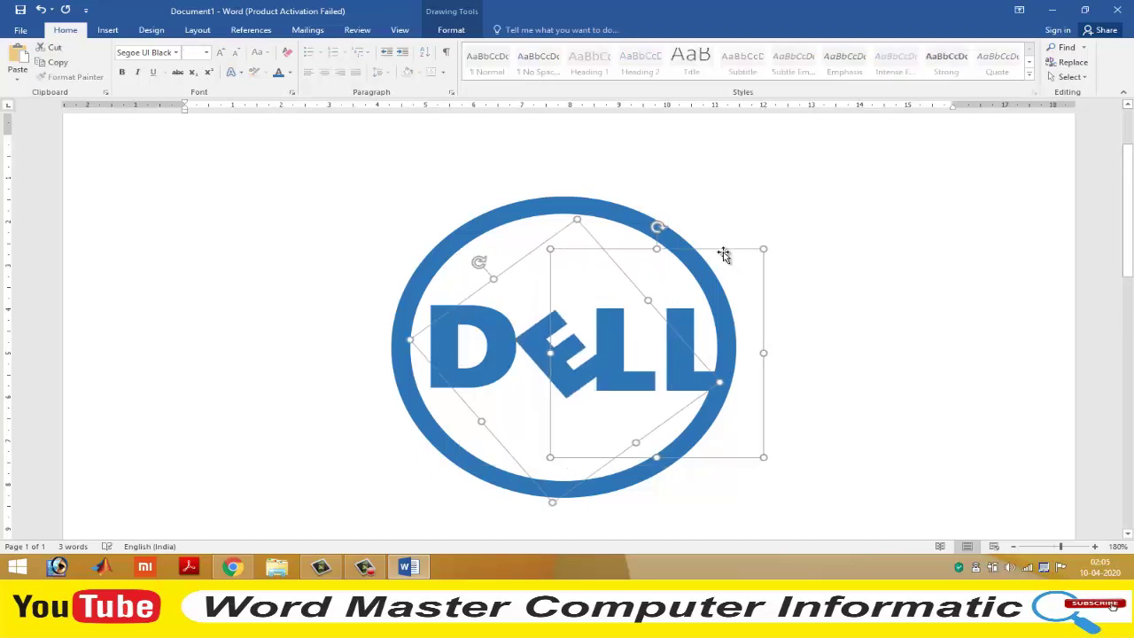
{"action": "key", "text": "Left"}
{"action": "key", "text": "Left"}
{"action": "key", "text": "Left"}
{"action": "key", "text": "Left"}
{"action": "key", "text": "Left"}
{"action": "key", "text": "Left"}
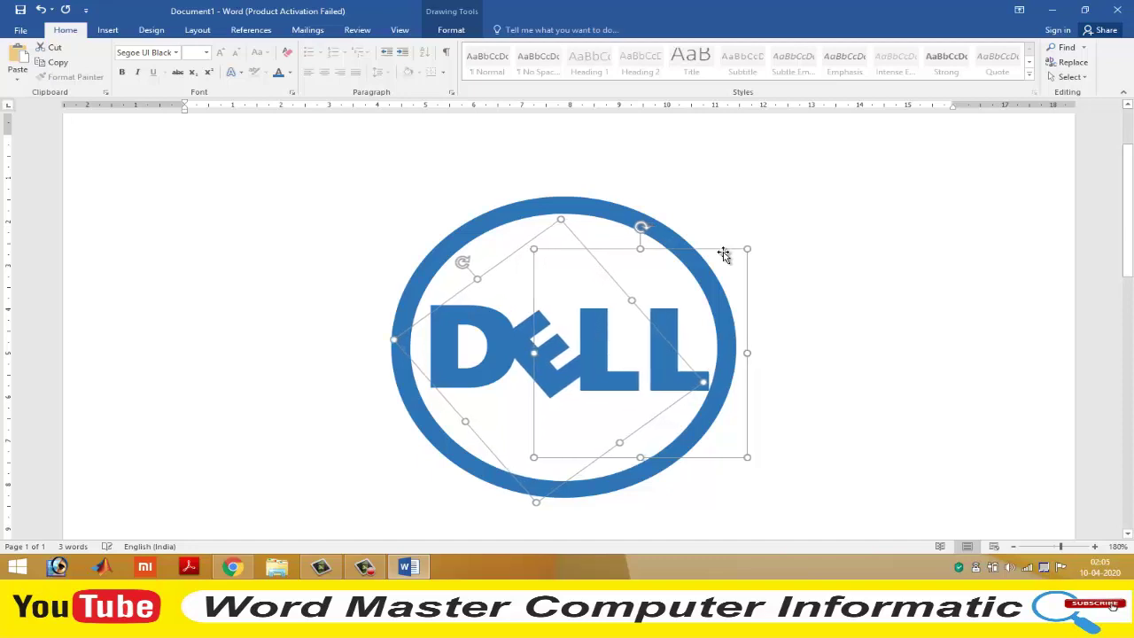
{"action": "key", "text": "Left"}
{"action": "key", "text": "Left"}
{"action": "key", "text": "Left"}
{"action": "key", "text": "Left"}
{"action": "key", "text": "Left"}
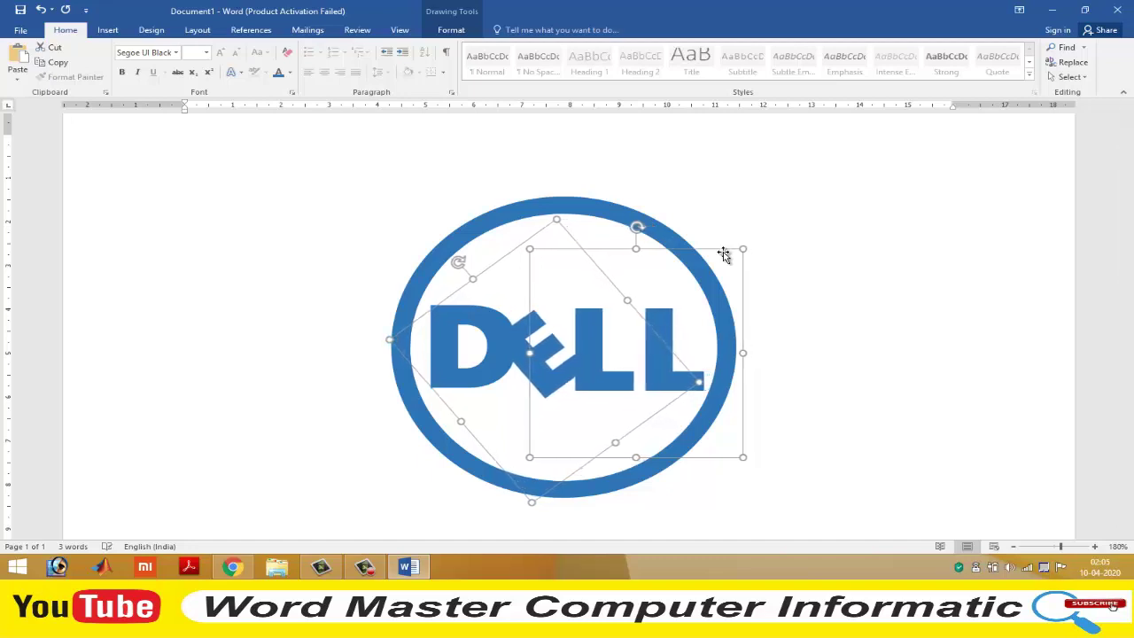
{"action": "key", "text": "Left"}
{"action": "key", "text": "Left"}
{"action": "key", "text": "Left"}
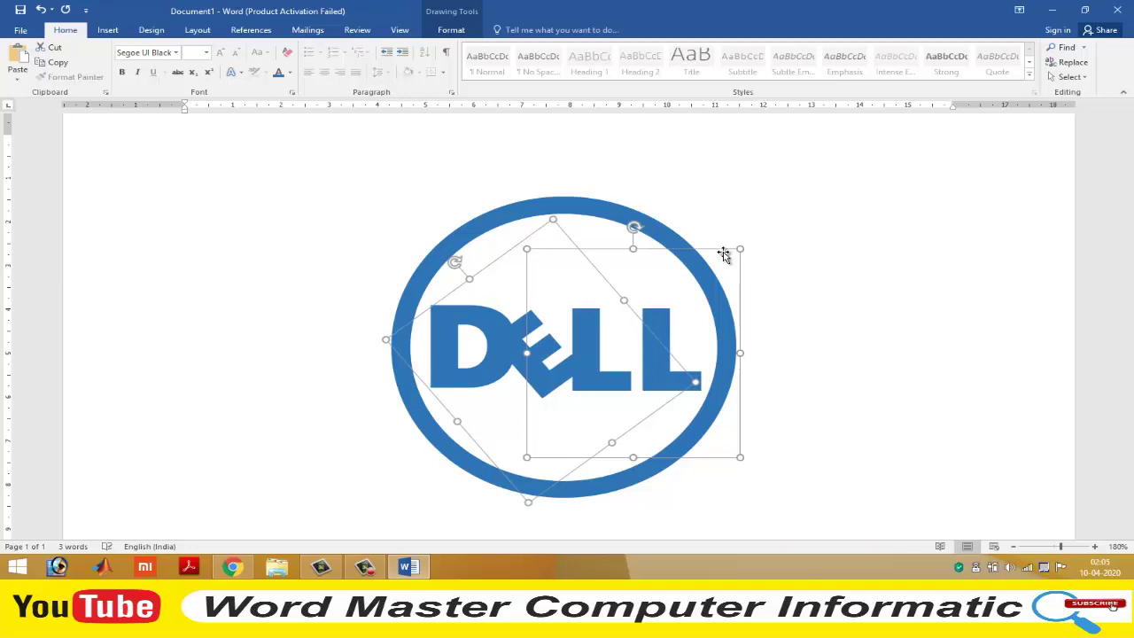
{"action": "key", "text": "Right"}
{"action": "key", "text": "Right"}
{"action": "key", "text": "Right"}
{"action": "key", "text": "Right"}
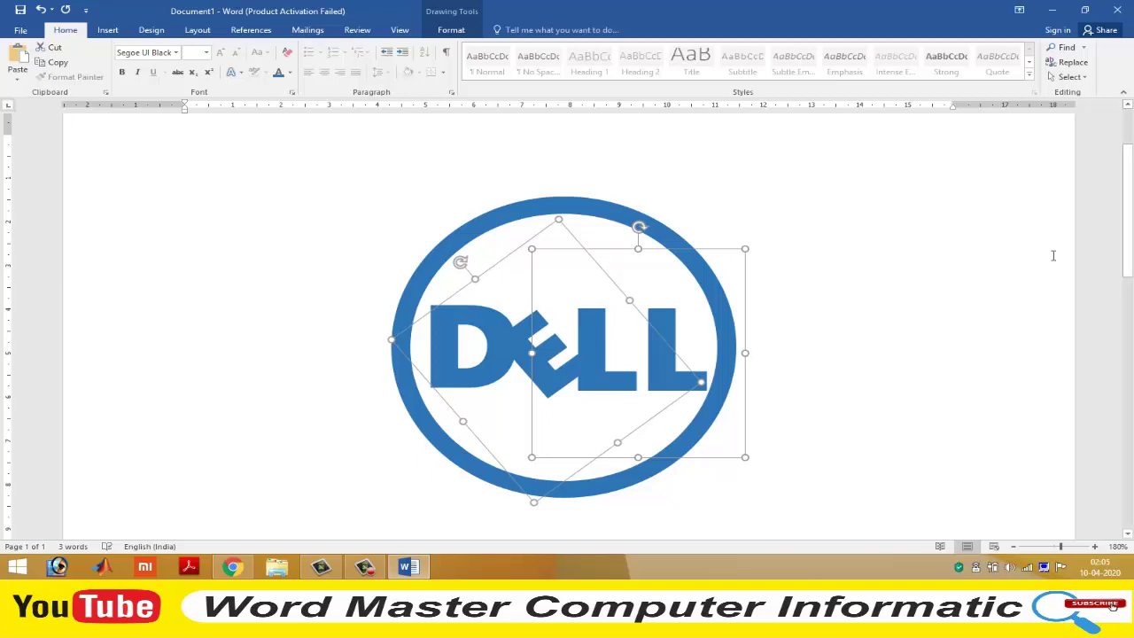
{"action": "left_click", "coordinate": [599, 305]}
{"action": "double_click", "coordinate": [456, 354]}
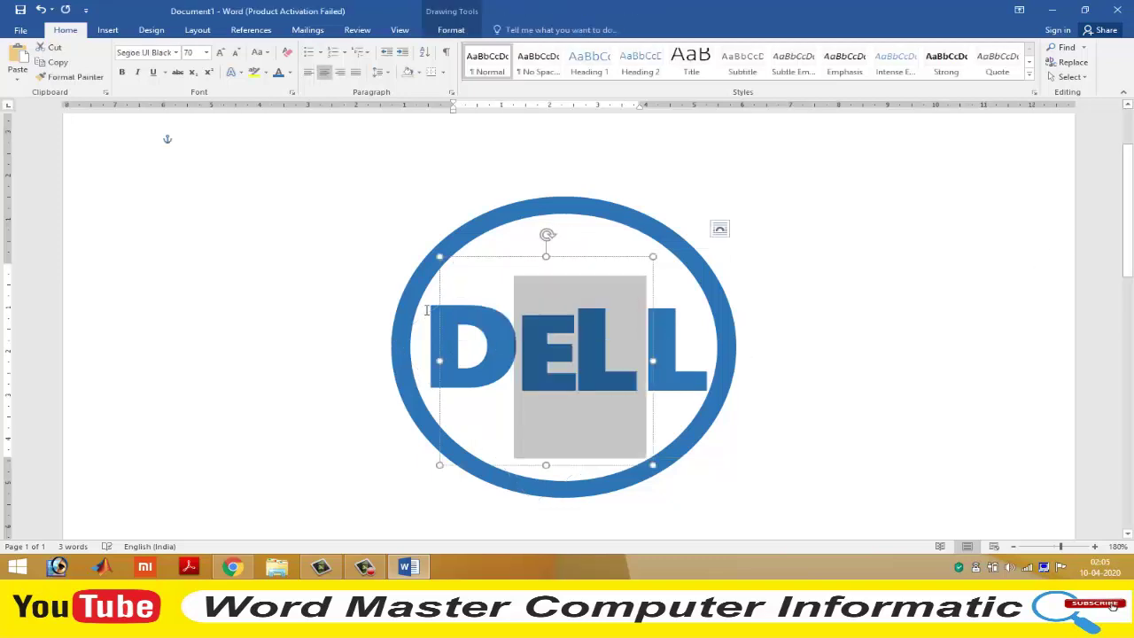
Nudge the D letter box three increments left to close up the DELL spacing
{"action": "left_click", "coordinate": [411, 266]}
{"action": "key", "text": "Escape"}
{"action": "key", "text": "Left"}
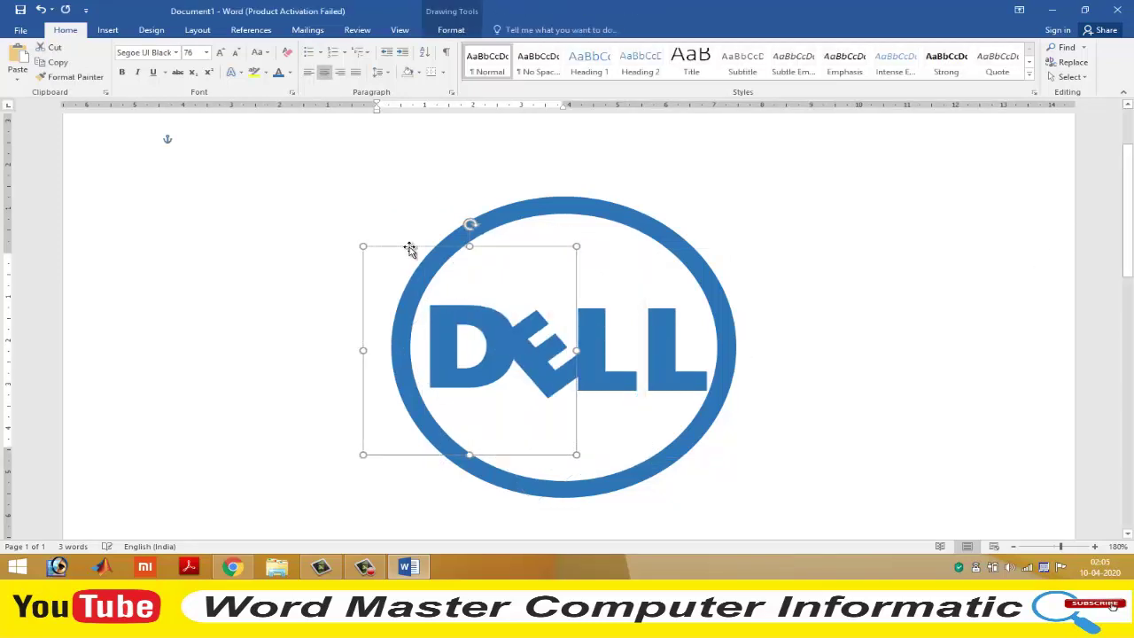
{"action": "key", "text": "Left"}
{"action": "key", "text": "Left"}
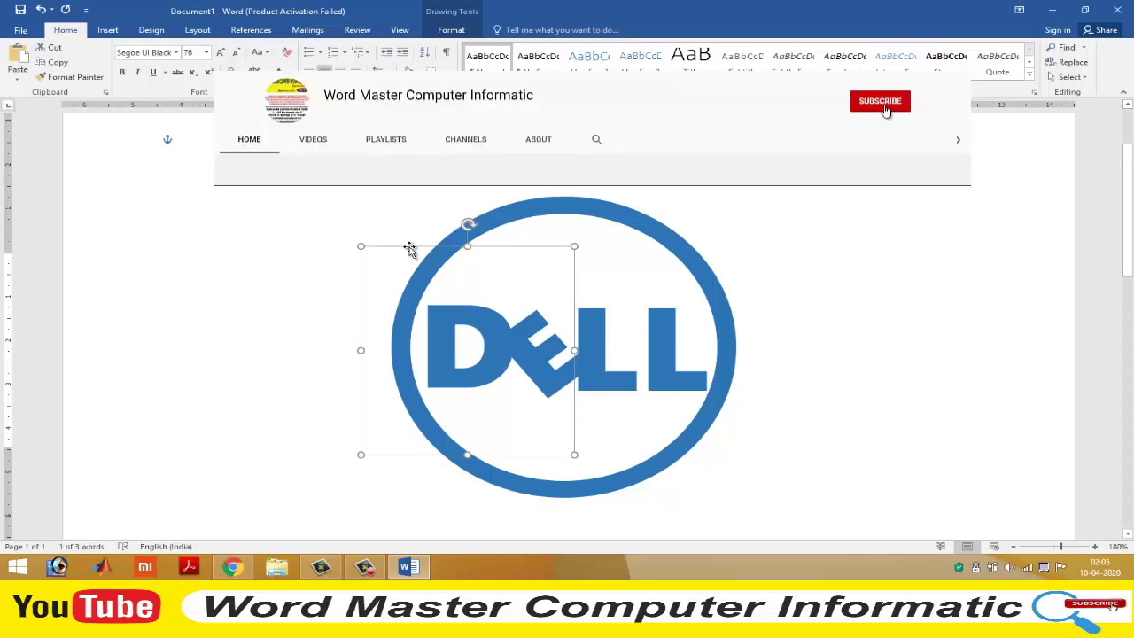
{"action": "key", "text": "Left"}
{"action": "key", "text": "Left"}
{"action": "key", "text": "Left"}
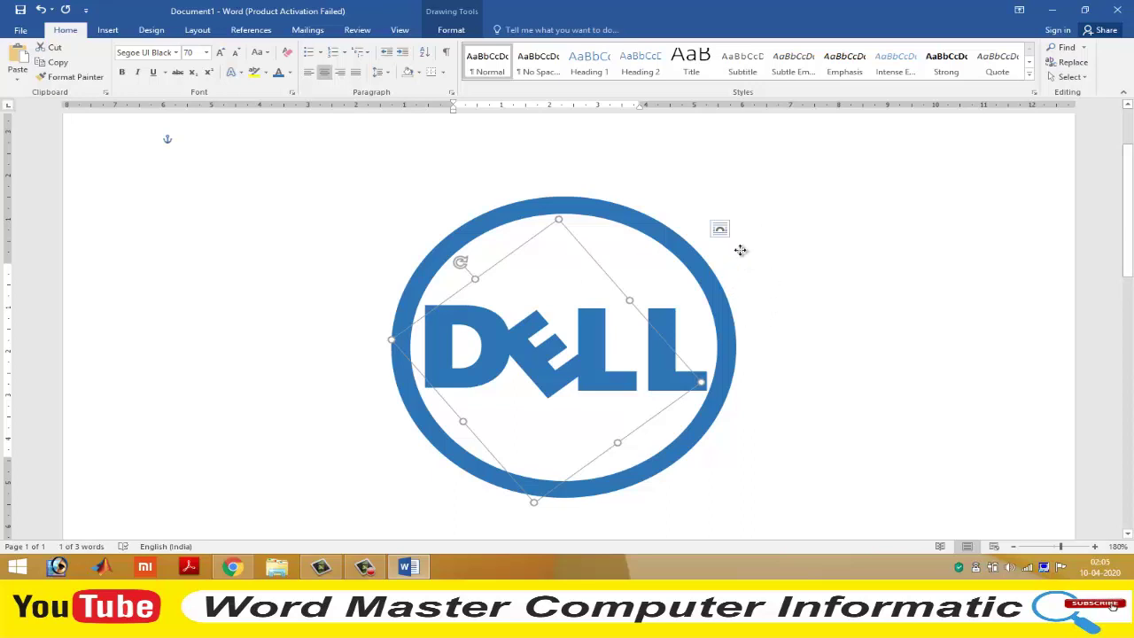
Nudge the tilted E three increments left and two back right, then deselect it
{"action": "left_click", "coordinate": [741, 251]}
{"action": "key", "text": "Left"}
{"action": "key", "text": "Left"}
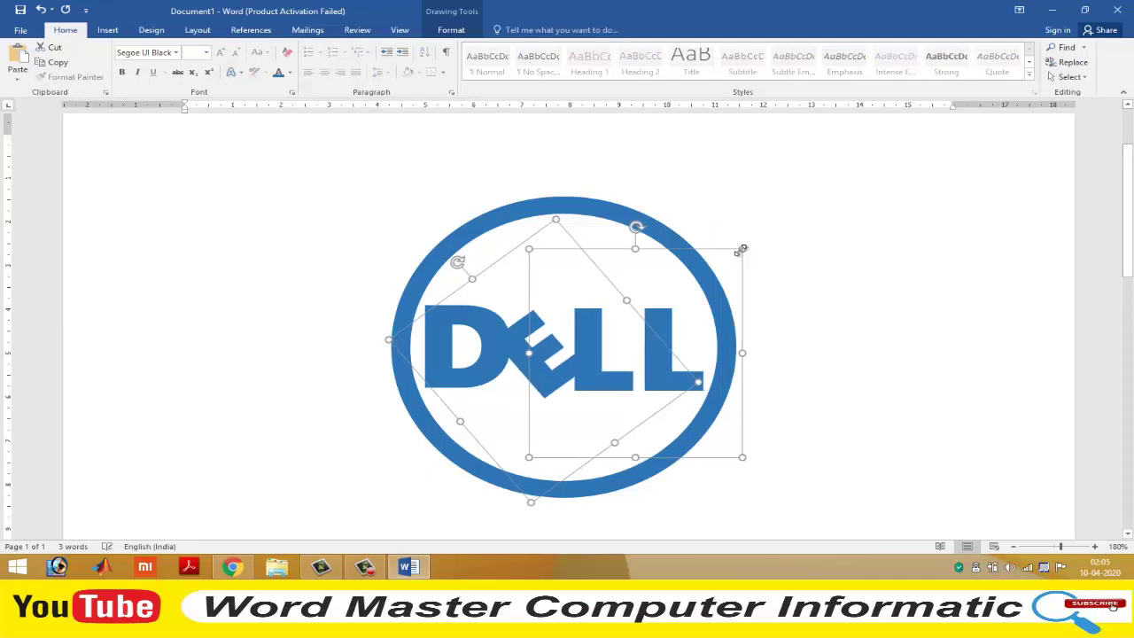
{"action": "key", "text": "Left"}
{"action": "key", "text": "Left"}
{"action": "key", "text": "Left"}
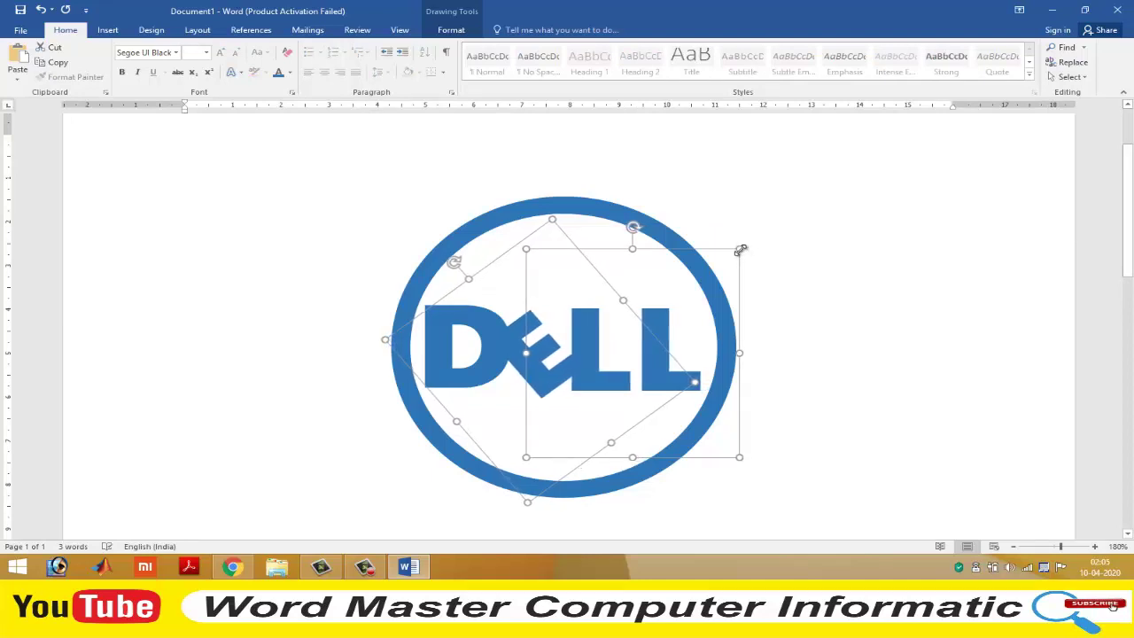
{"action": "key", "text": "Left"}
{"action": "key", "text": "Right"}
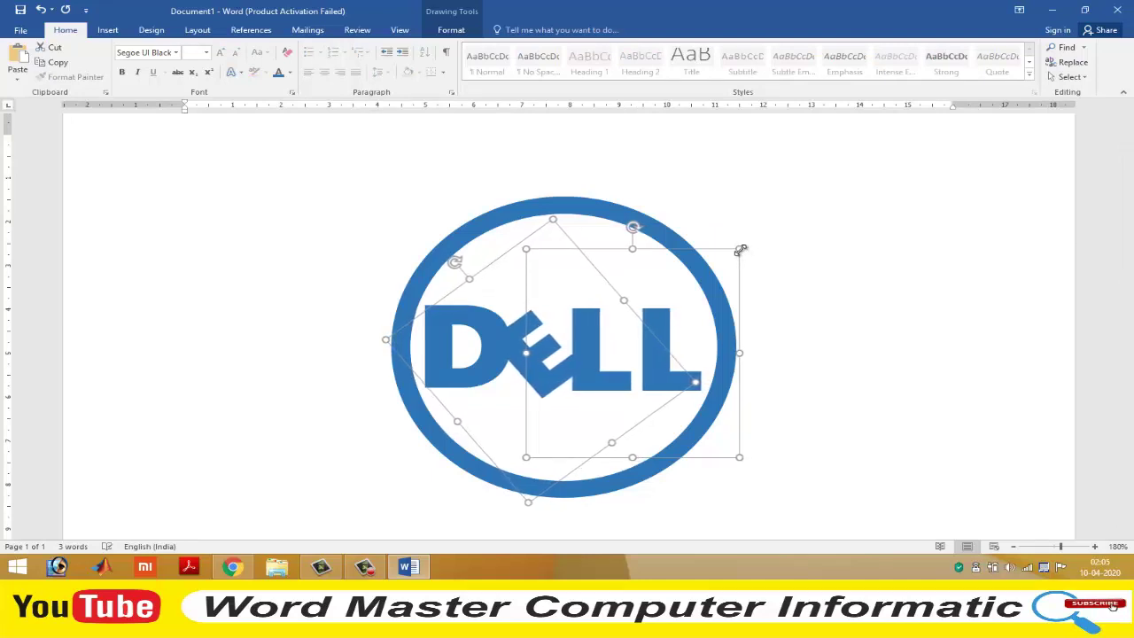
{"action": "key", "text": "Right"}
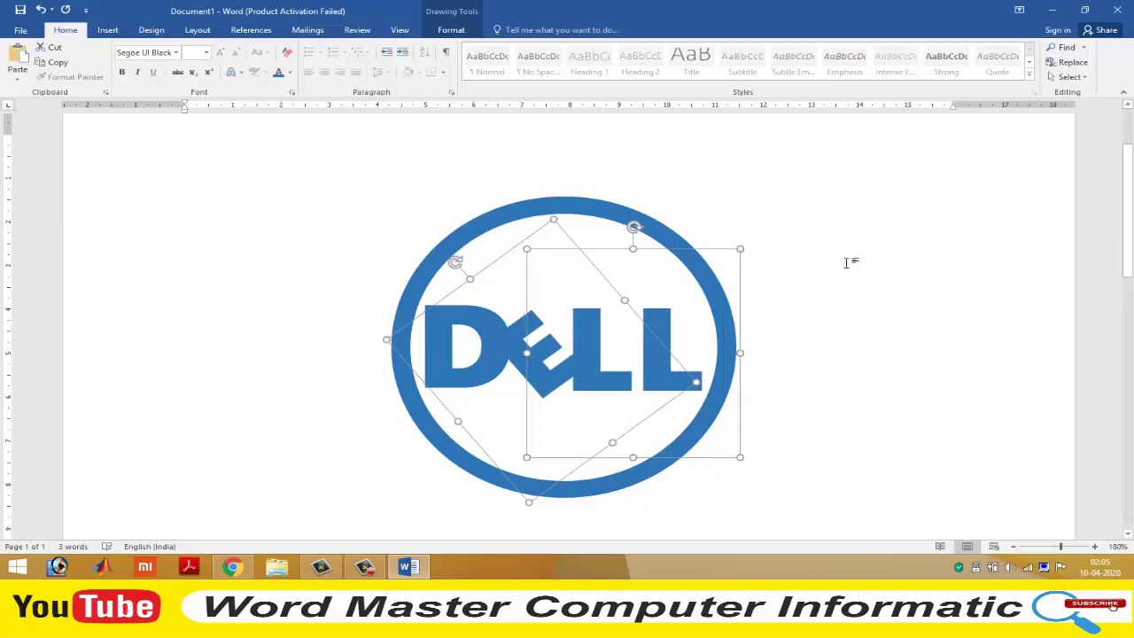
{"action": "left_click", "coordinate": [875, 266]}
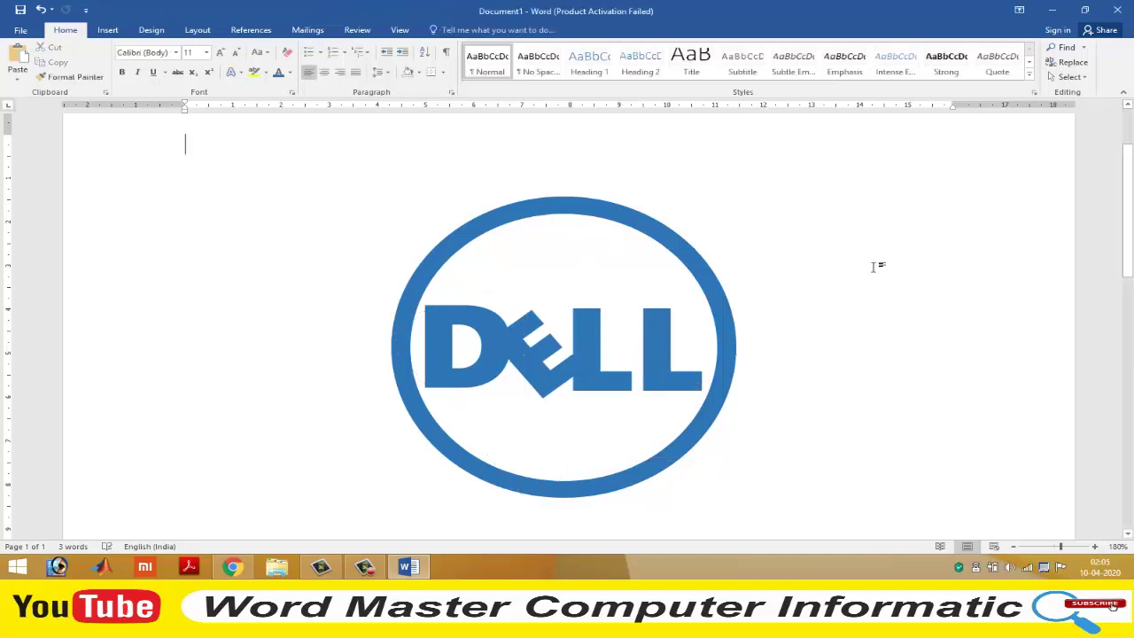